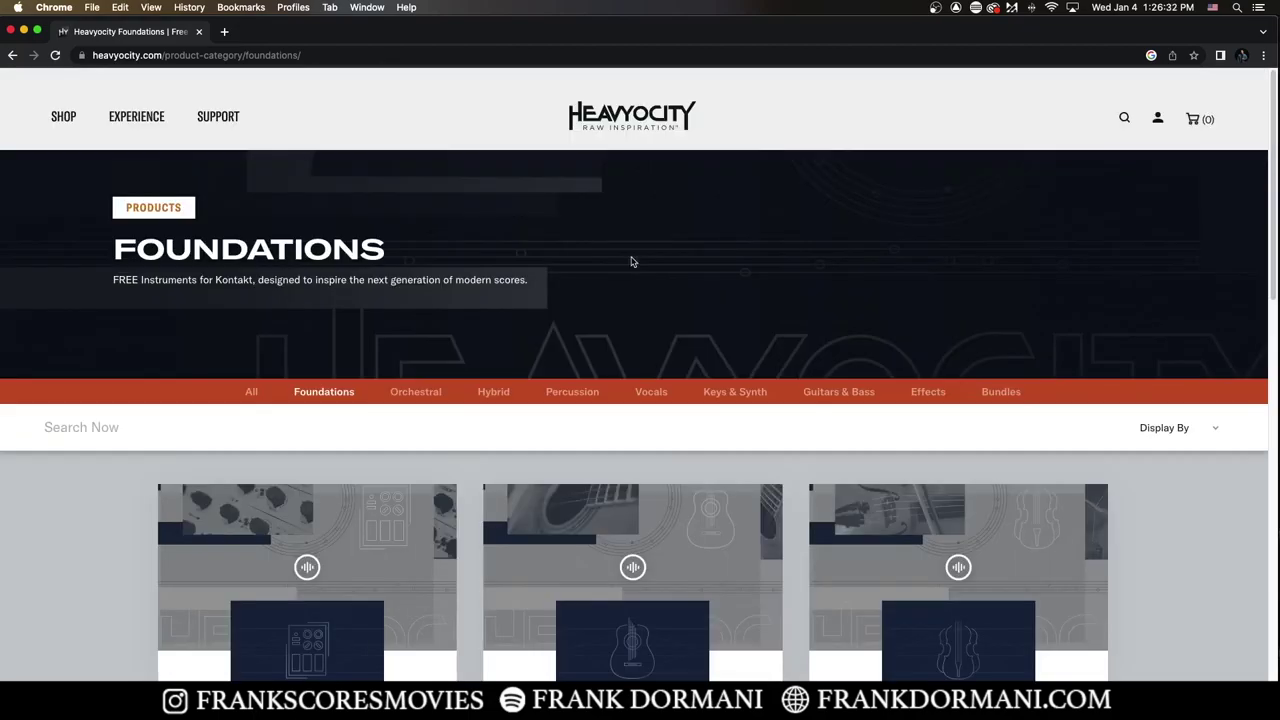
# Step: Scroll the Heavyocity Foundations page past Synth Bass, Nylon Guitar and Staccato Strings to the Piano tile
pyautogui.scroll(-2, 631, 262)
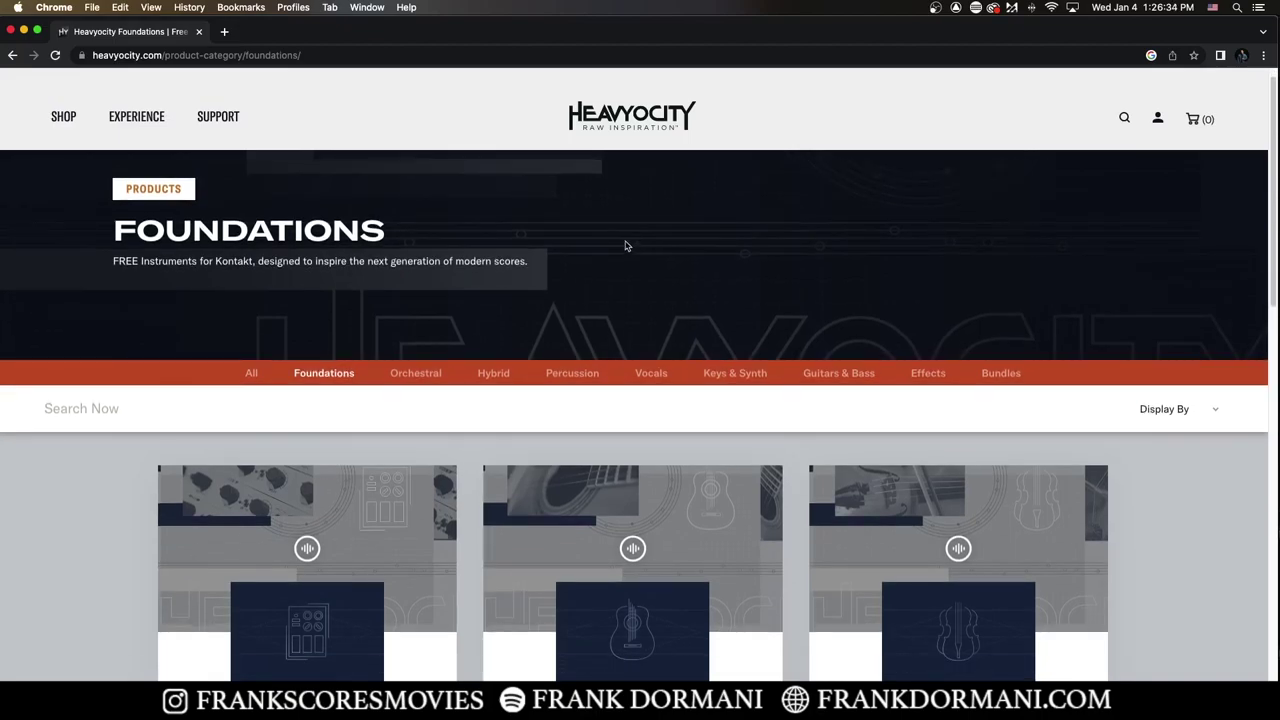
pyautogui.scroll(-8, 626, 246)
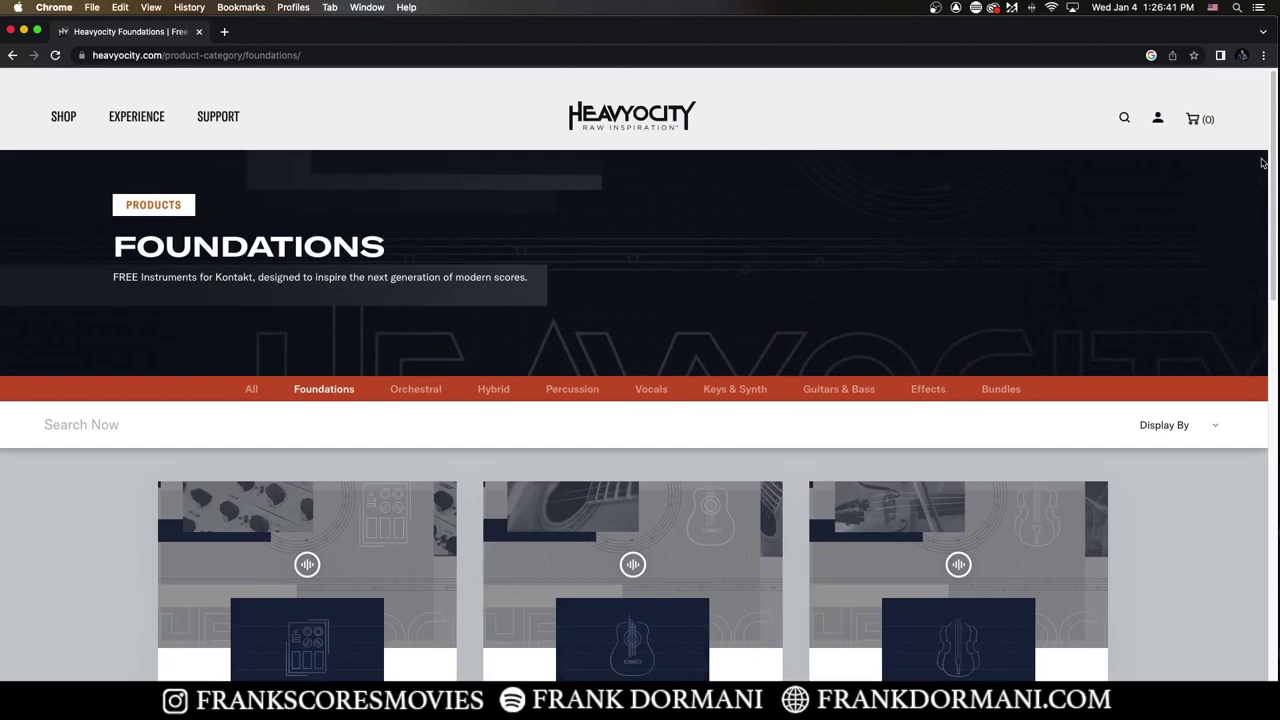
pyautogui.moveTo(1270, 165); pyautogui.dragTo(1267, 376)
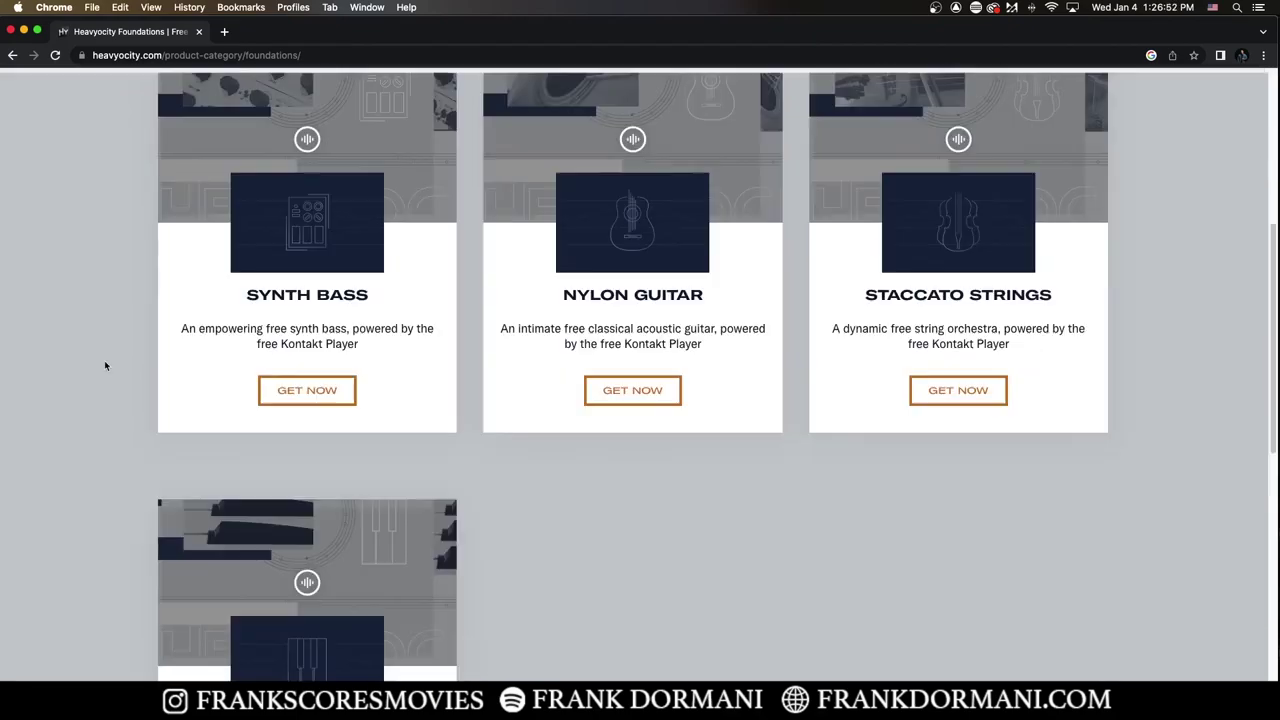
pyautogui.scroll(-1, 660, 480)
pyautogui.scroll(-3, 883, 523)
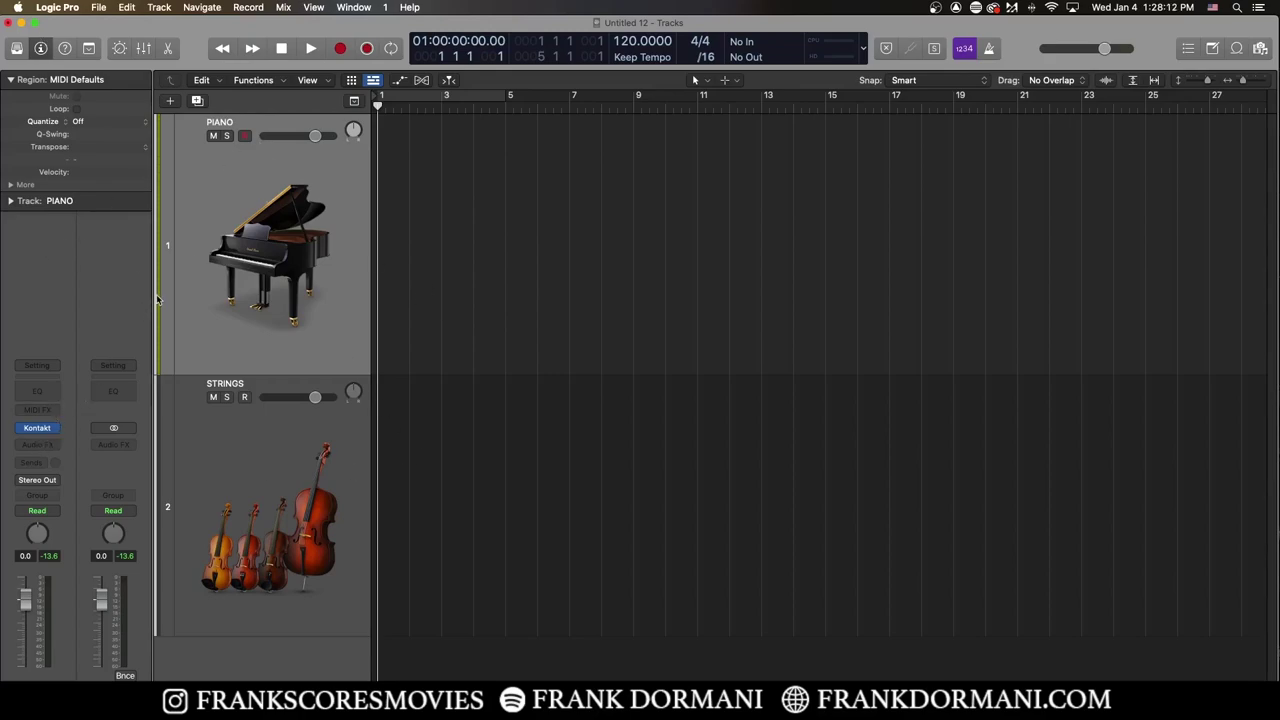
# Step: Open the Piano track's Kontakt and view the Foundations Piano envelope, arpeggiator, preset list and effects pages
pyautogui.click(42, 430)
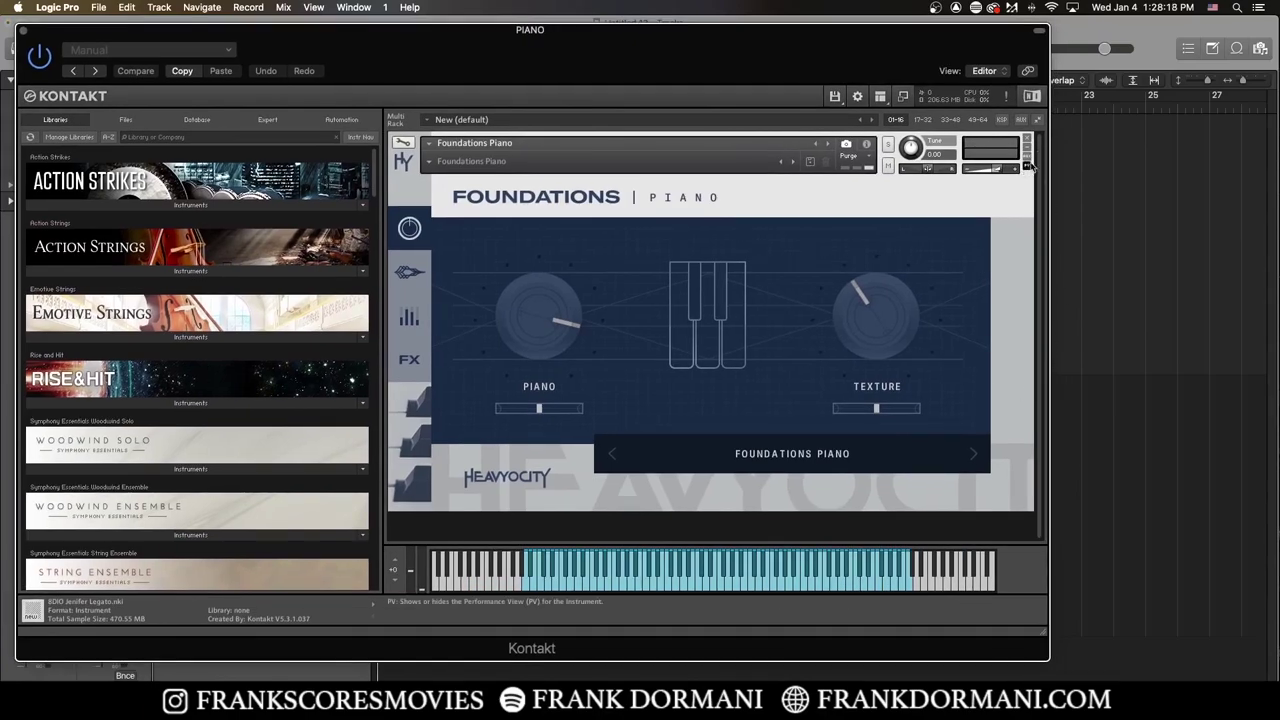
pyautogui.click(417, 283)
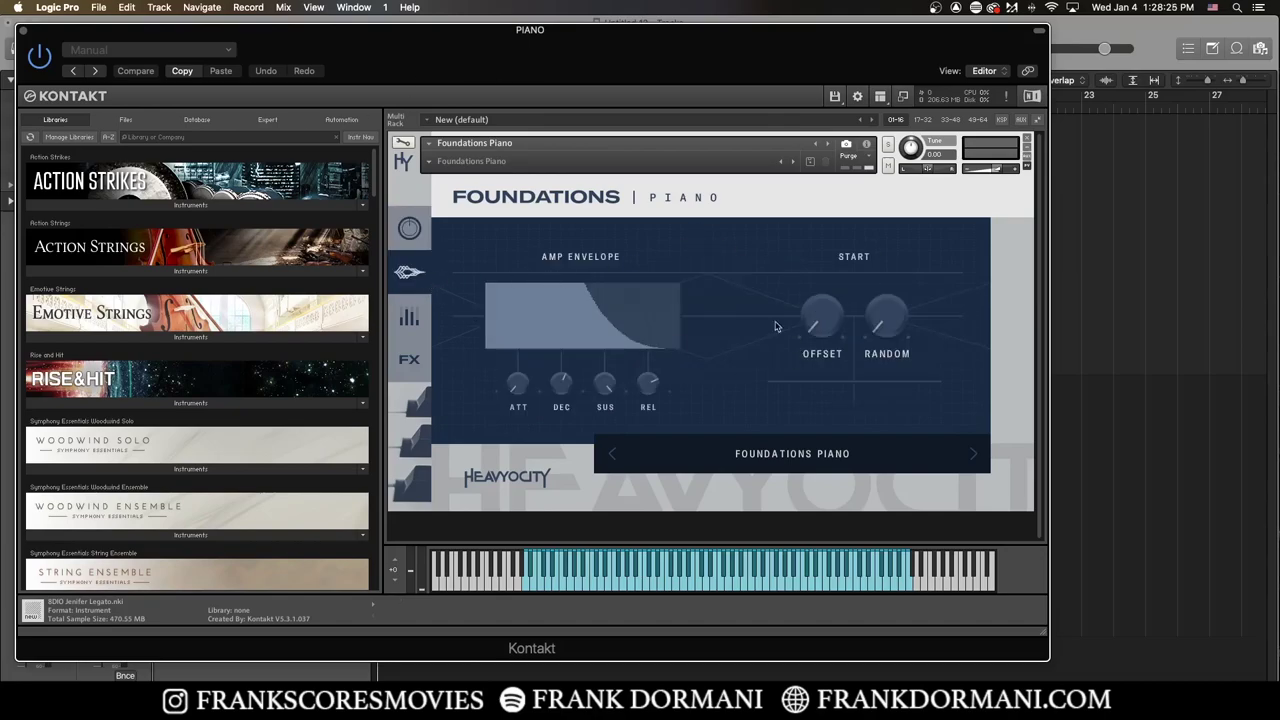
pyautogui.click(409, 317)
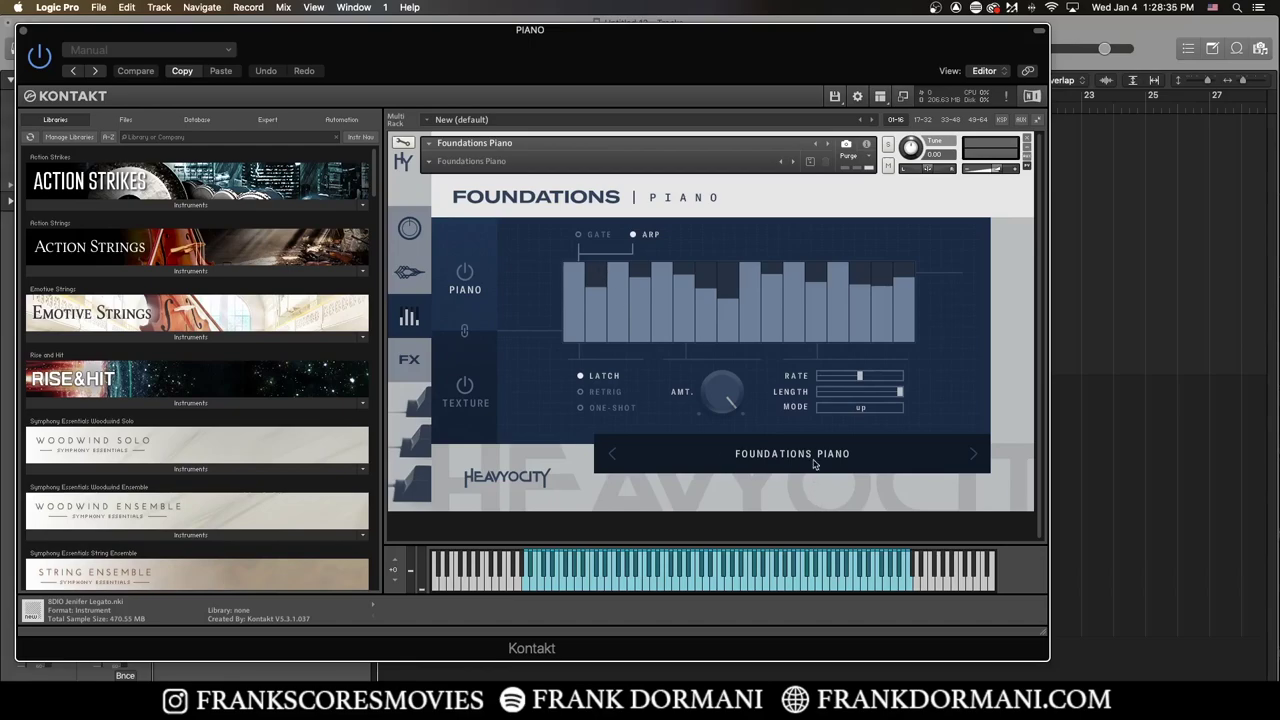
pyautogui.click(816, 460)
pyautogui.click(409, 359)
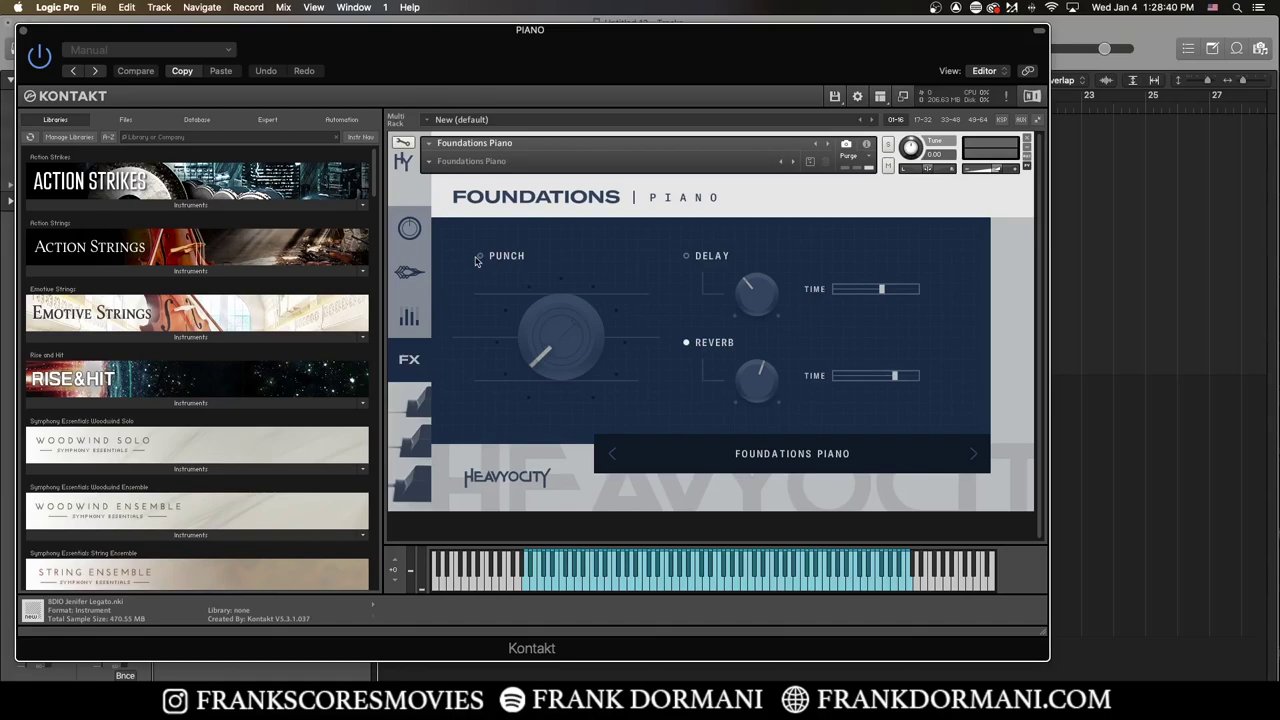
# Step: Step back through the arpeggiator and envelope pages to the main Piano and Texture page
pyautogui.click(400, 314)
pyautogui.click(407, 272)
pyautogui.click(406, 246)
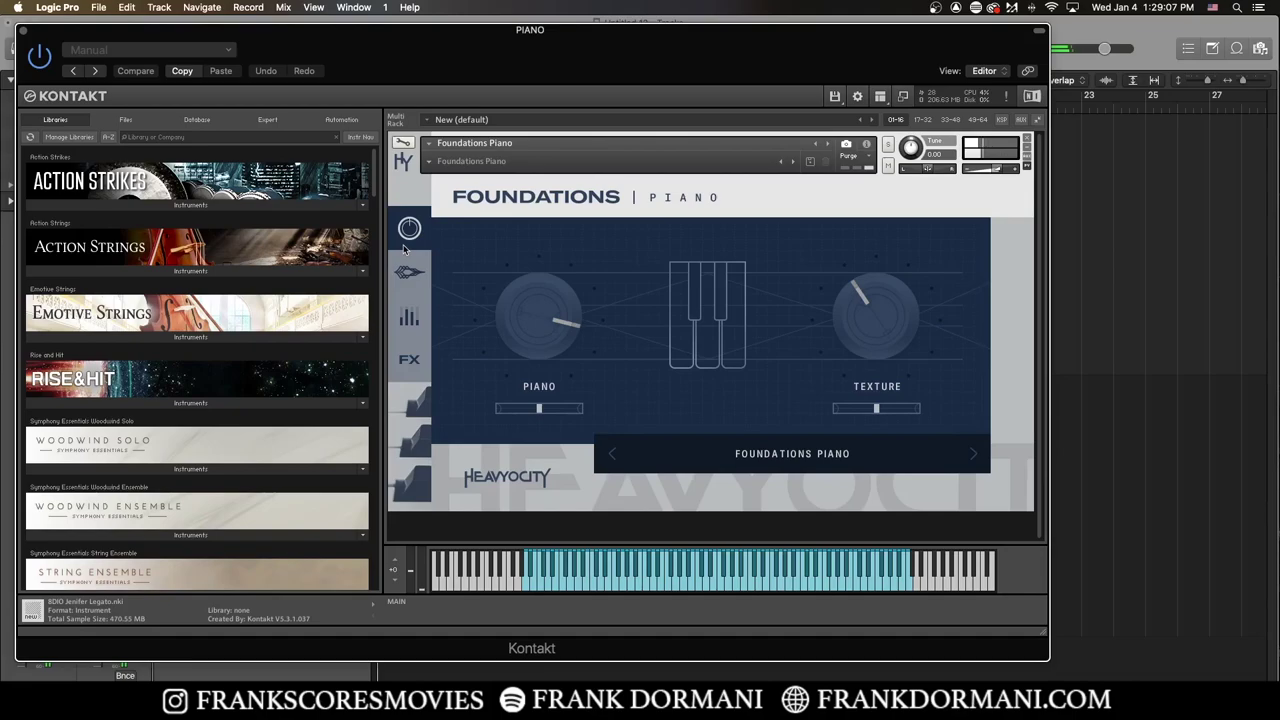
# Step: Shift the Kontakt window right, then set Texture to -5.0 dB and Piano to -0.3 dB
pyautogui.moveTo(393, 49); pyautogui.dragTo(417, 57)
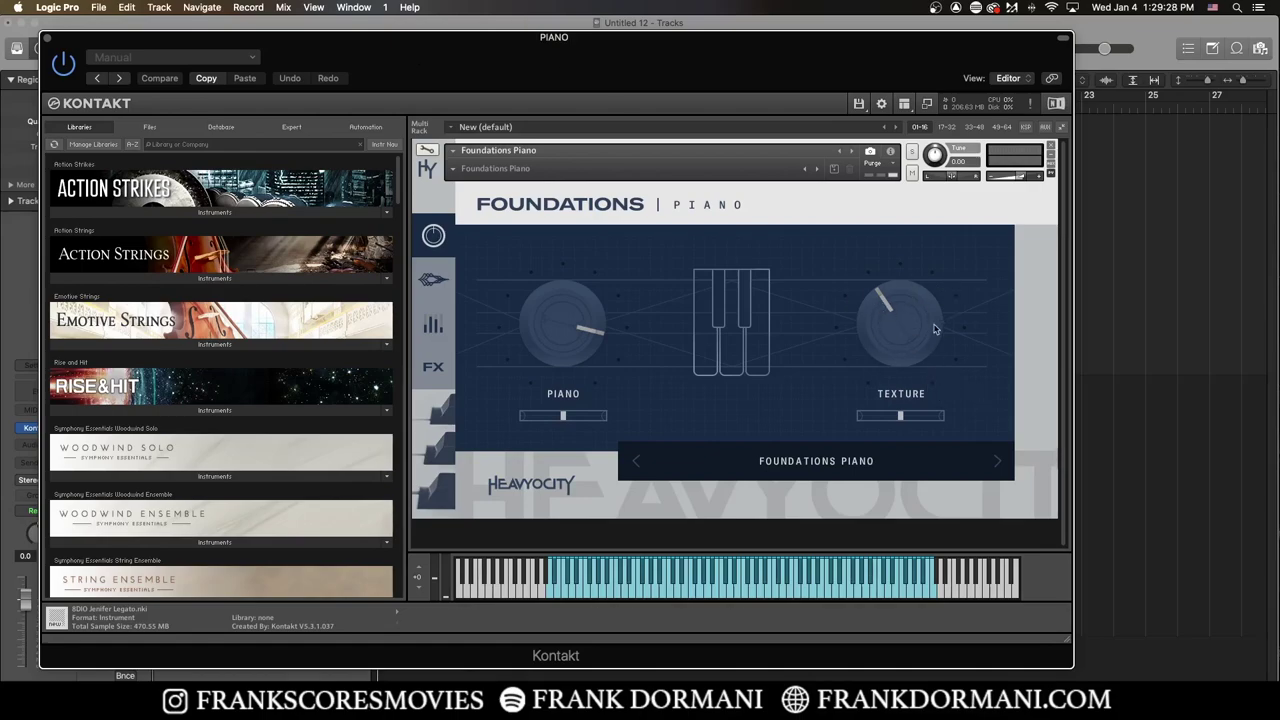
pyautogui.moveTo(935, 329); pyautogui.dragTo(866, 182)
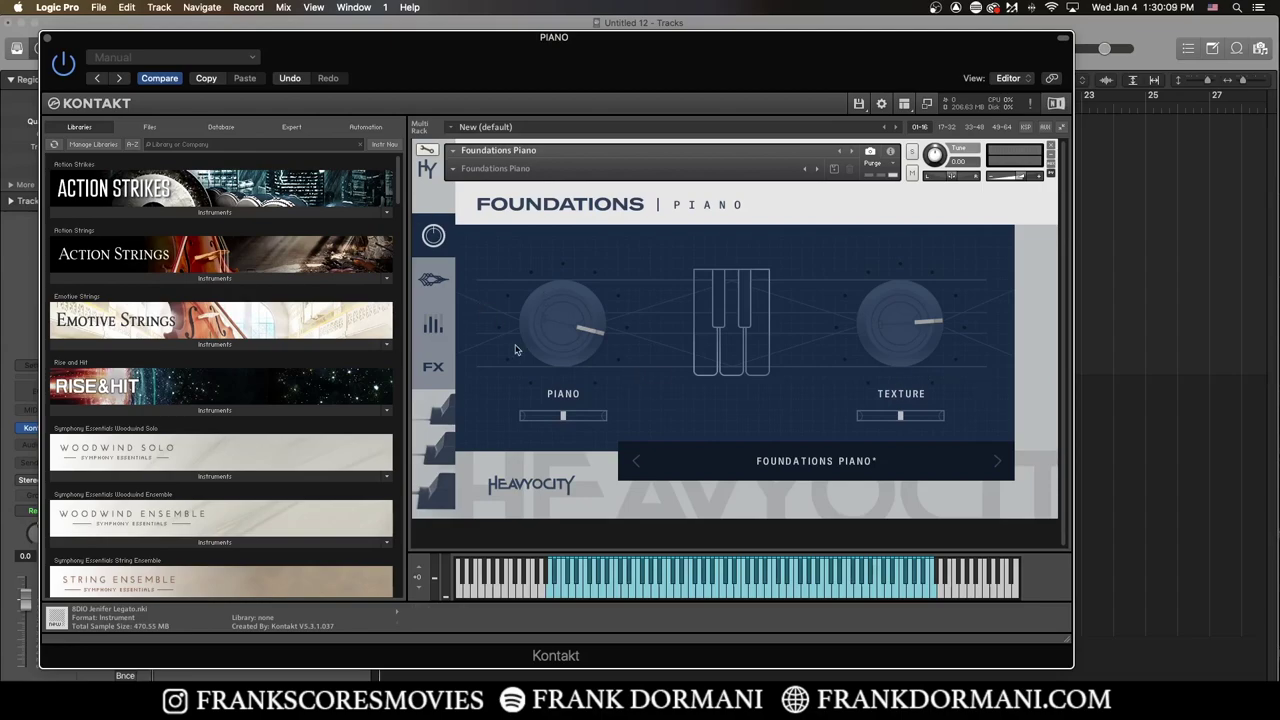
pyautogui.moveTo(550, 323); pyautogui.dragTo(646, 513)
# Step: Show the Foundations Piano amp envelope page, then open and dismiss its preset list
pyautogui.click(432, 279)
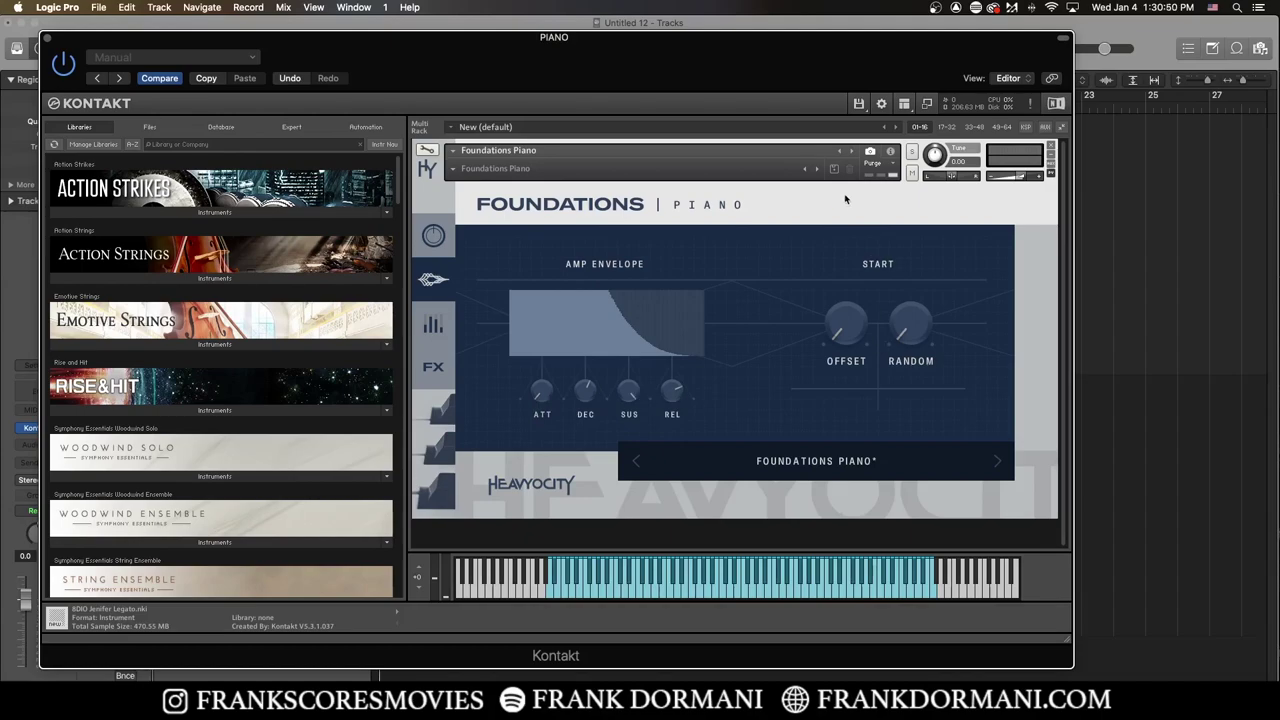
pyautogui.click(836, 460)
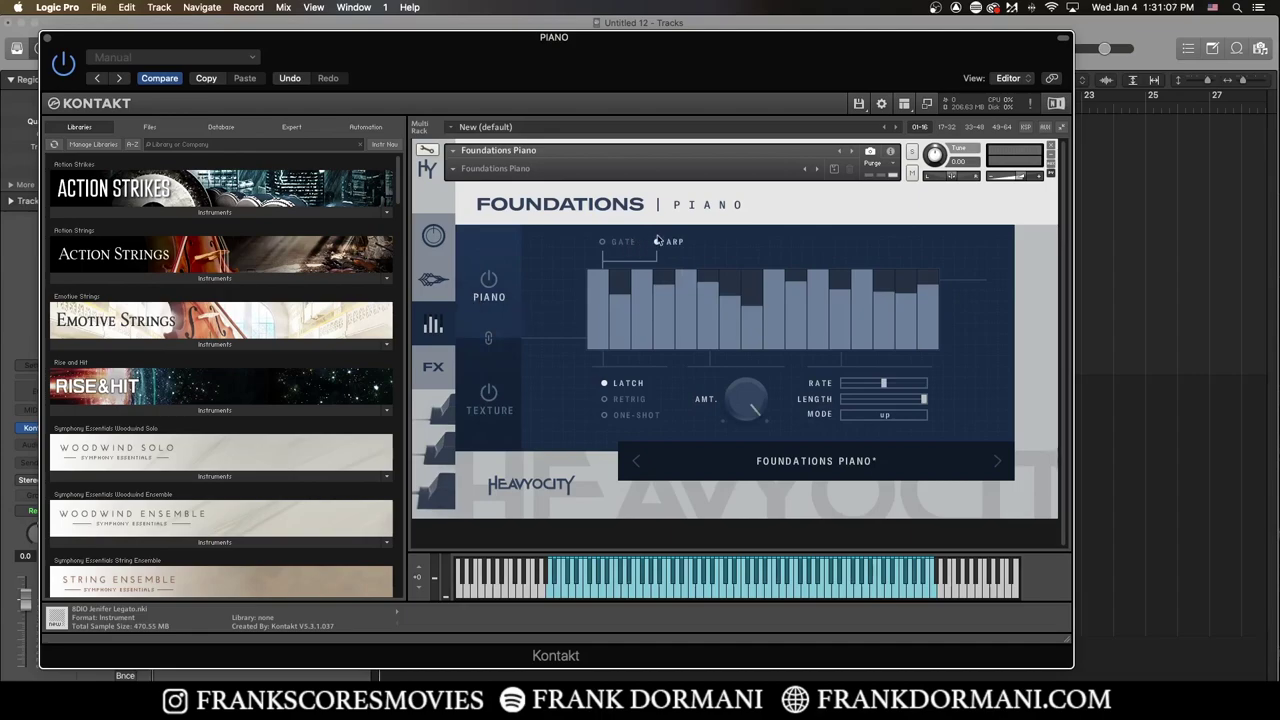
# Step: Compare the Piano layer's arpeggio with the Texture layer's gate pattern, then show the Foundations Piano presets
pyautogui.click(489, 281)
pyautogui.click(489, 394)
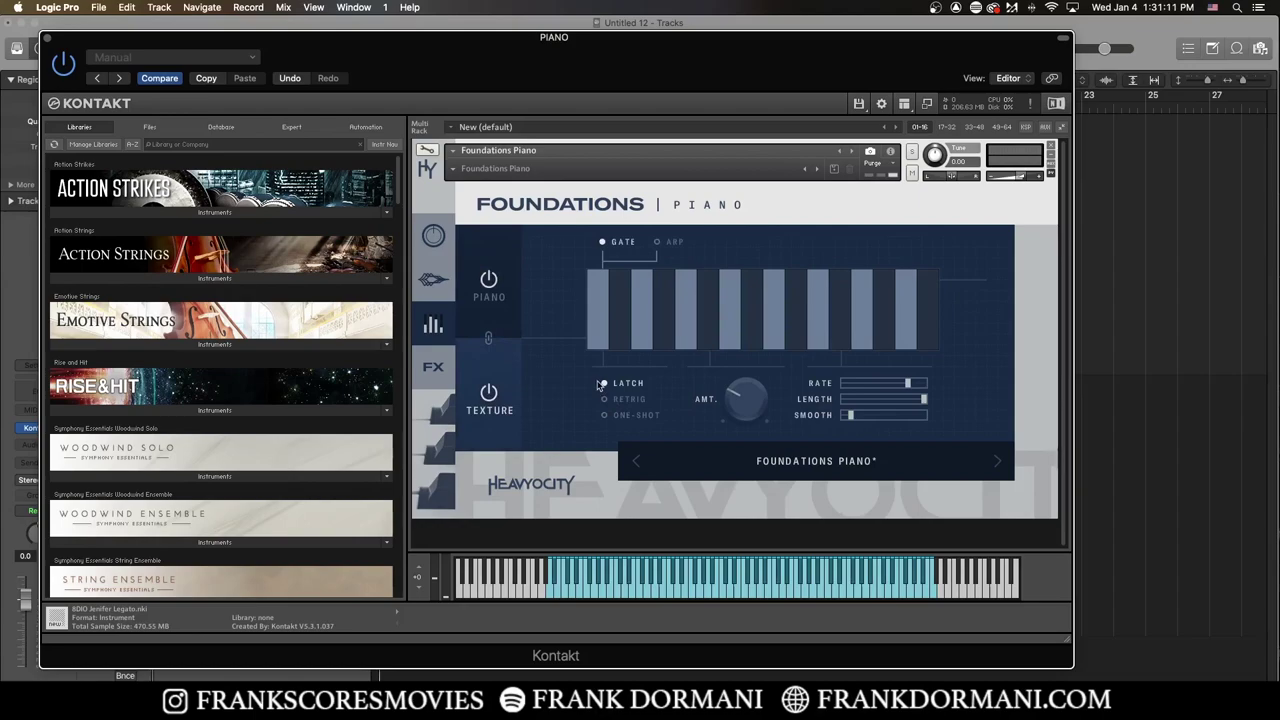
pyautogui.click(497, 314)
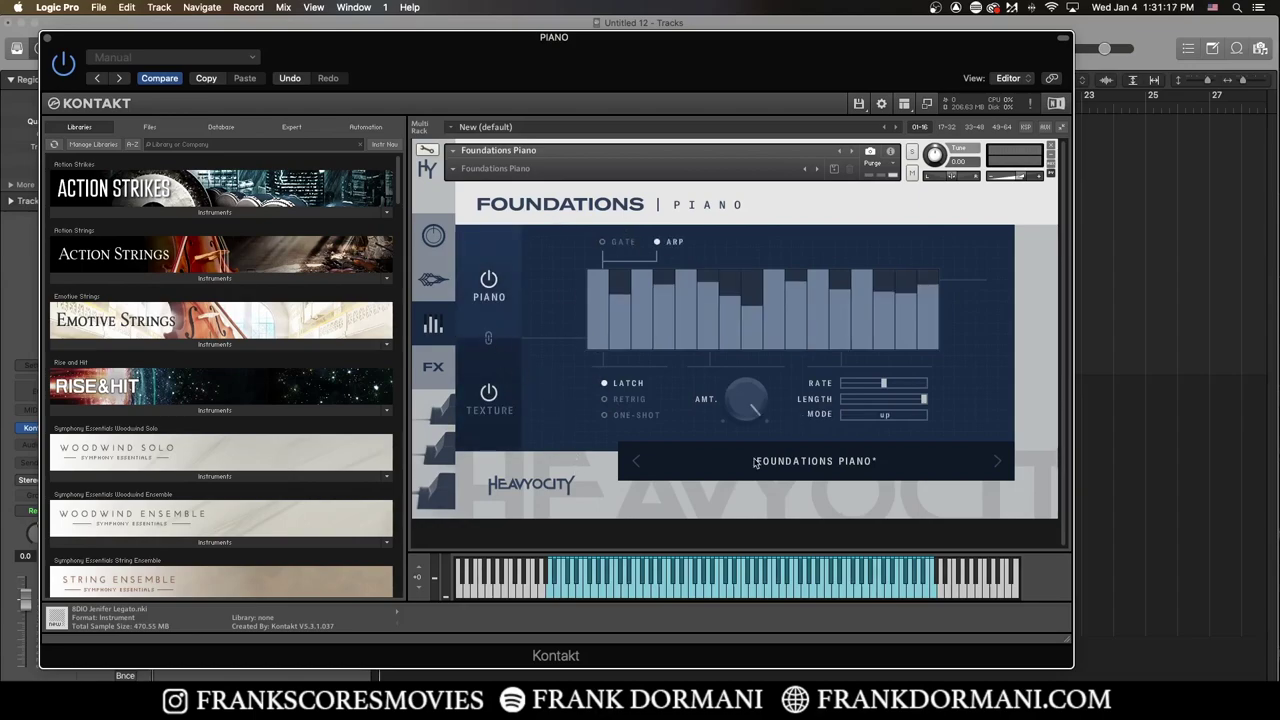
pyautogui.click(817, 462)
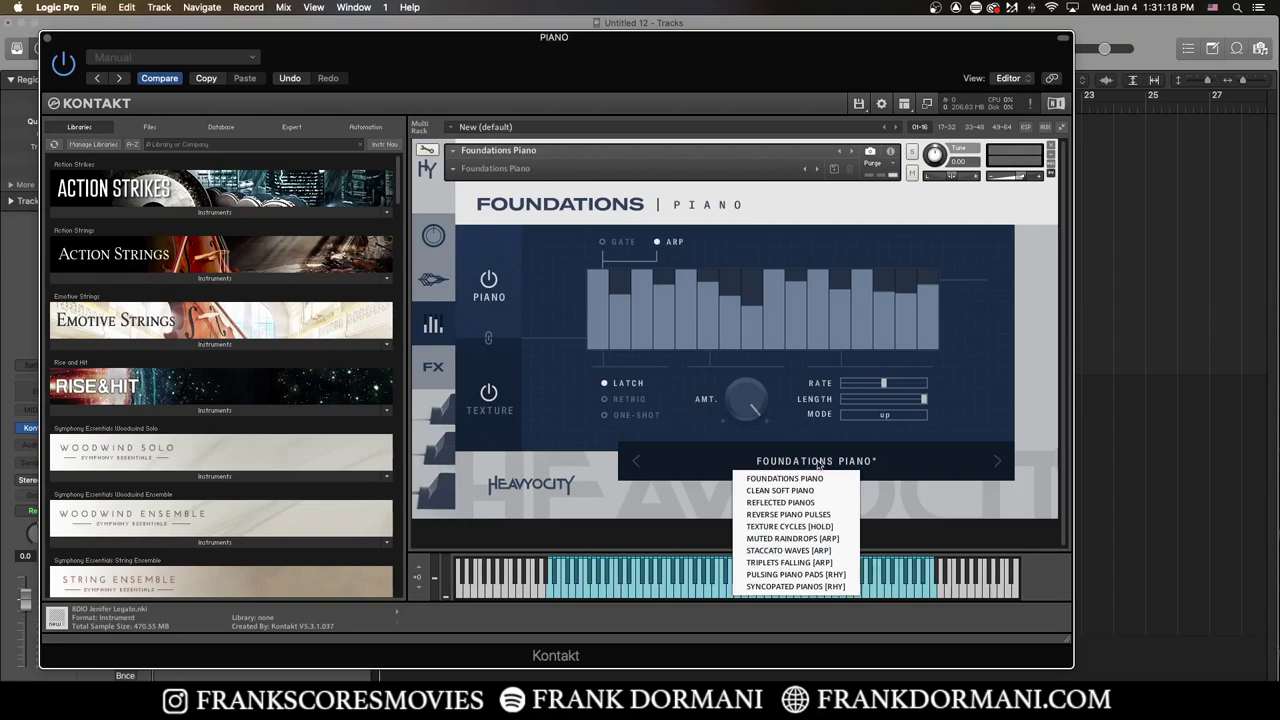
# Step: Load Muted Raindrops [ARP], then switch the piano to the Triplets Falling [ARP] preset
pyautogui.click(816, 540)
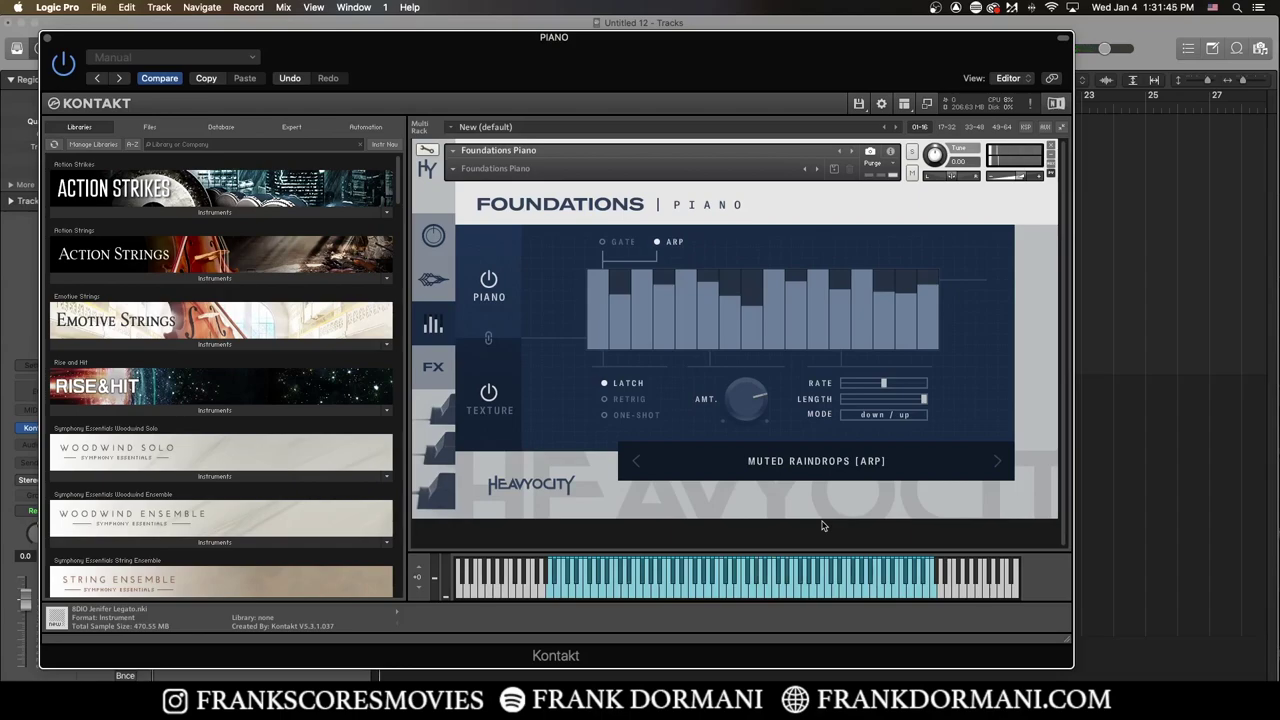
pyautogui.click(834, 463)
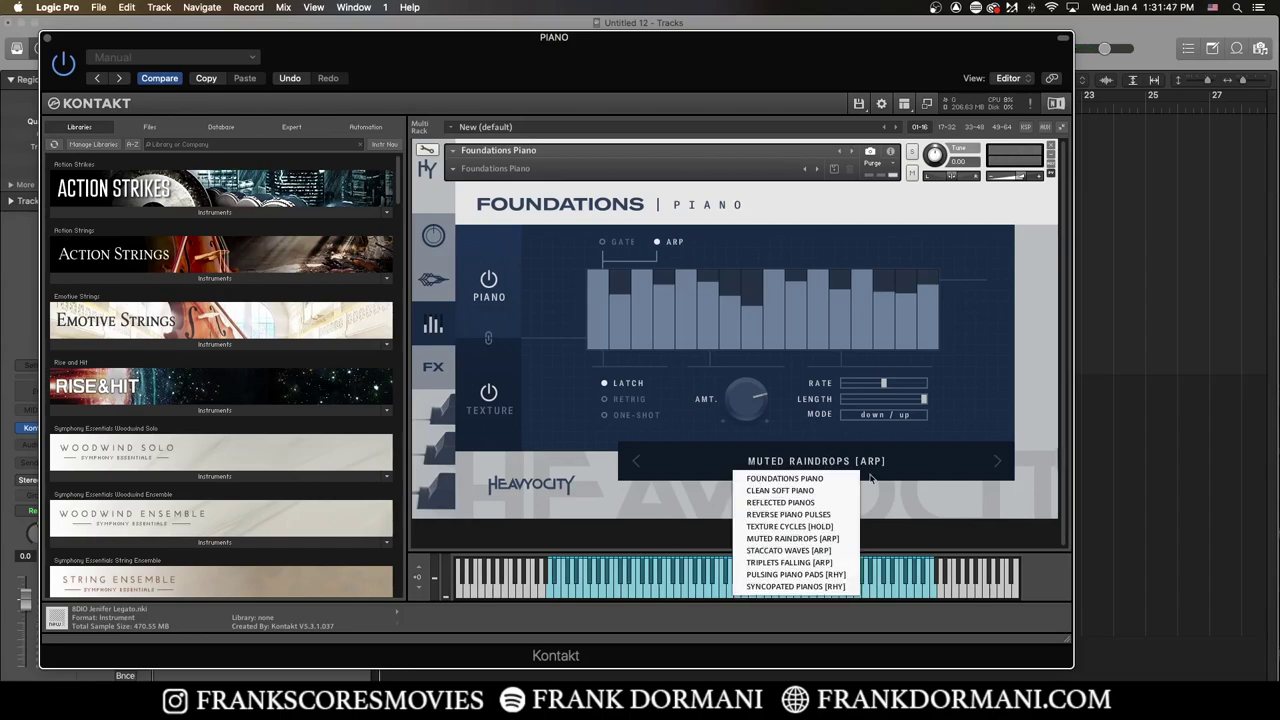
pyautogui.click(815, 563)
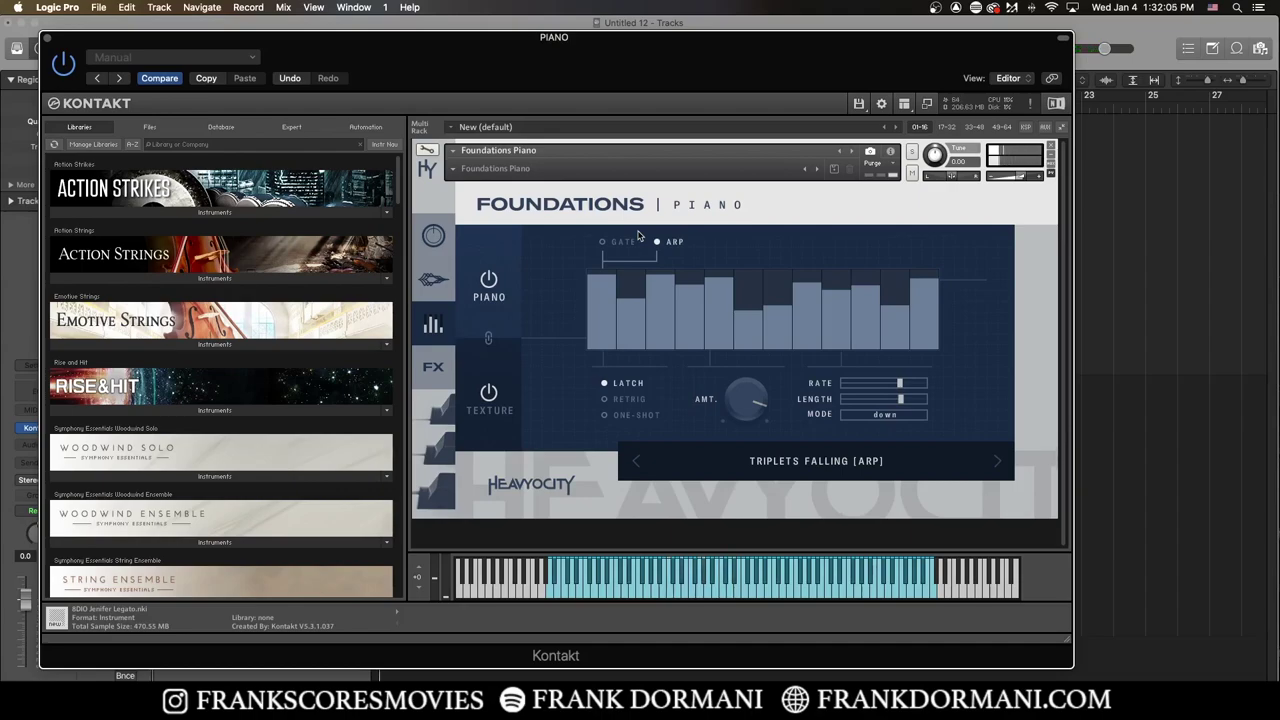
# Step: Raise the Foundations Piano reverb amount, then cycle through its main, envelope, step pattern and effects pages
pyautogui.click(428, 356)
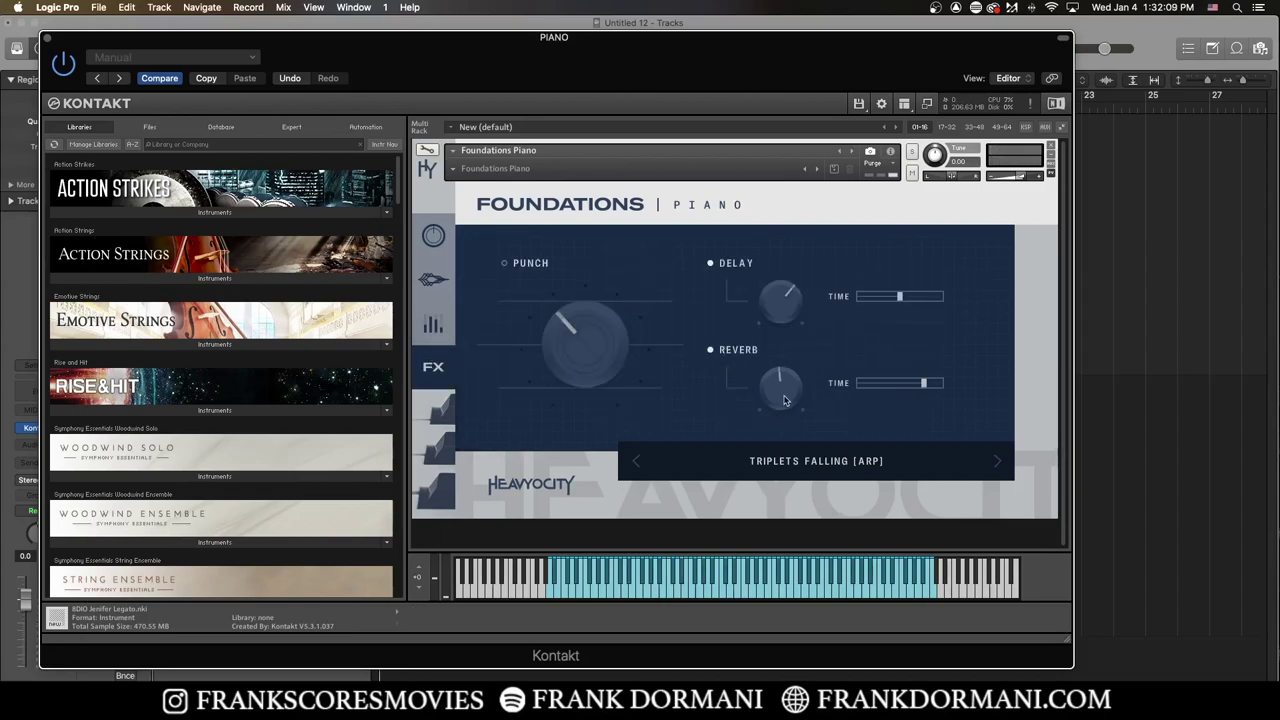
pyautogui.moveTo(785, 400); pyautogui.dragTo(784, 360)
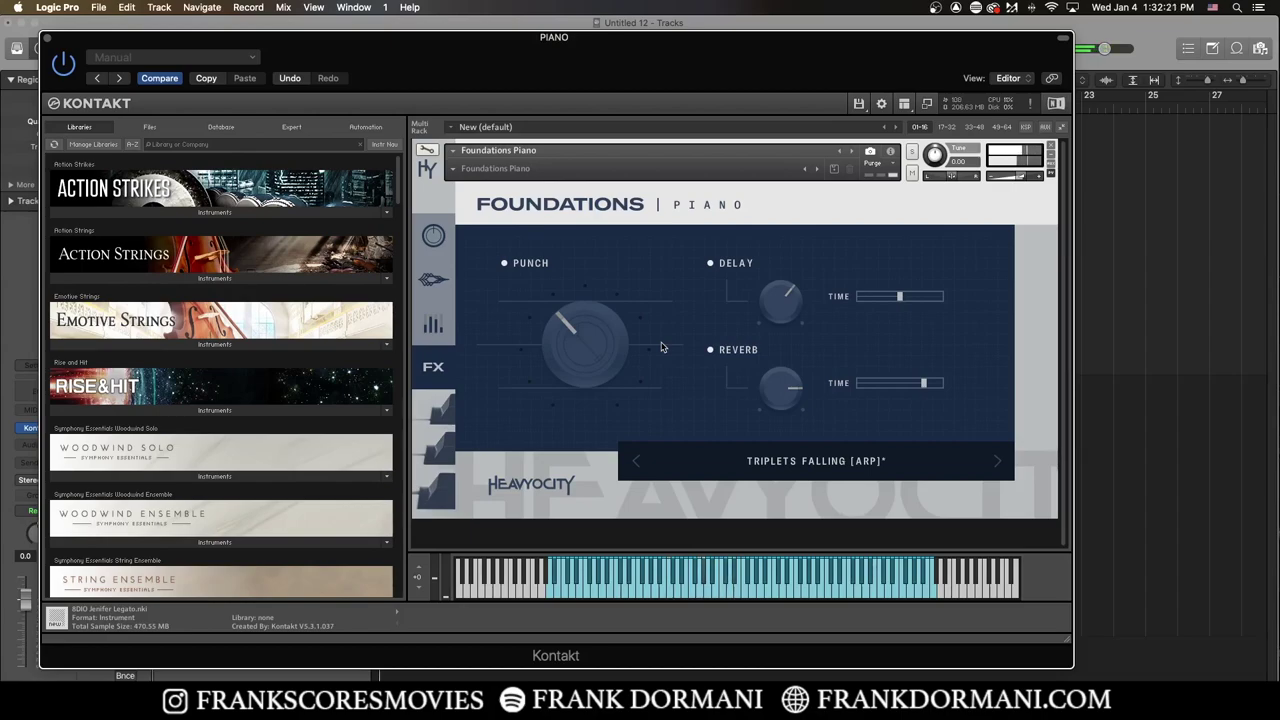
pyautogui.click(433, 235)
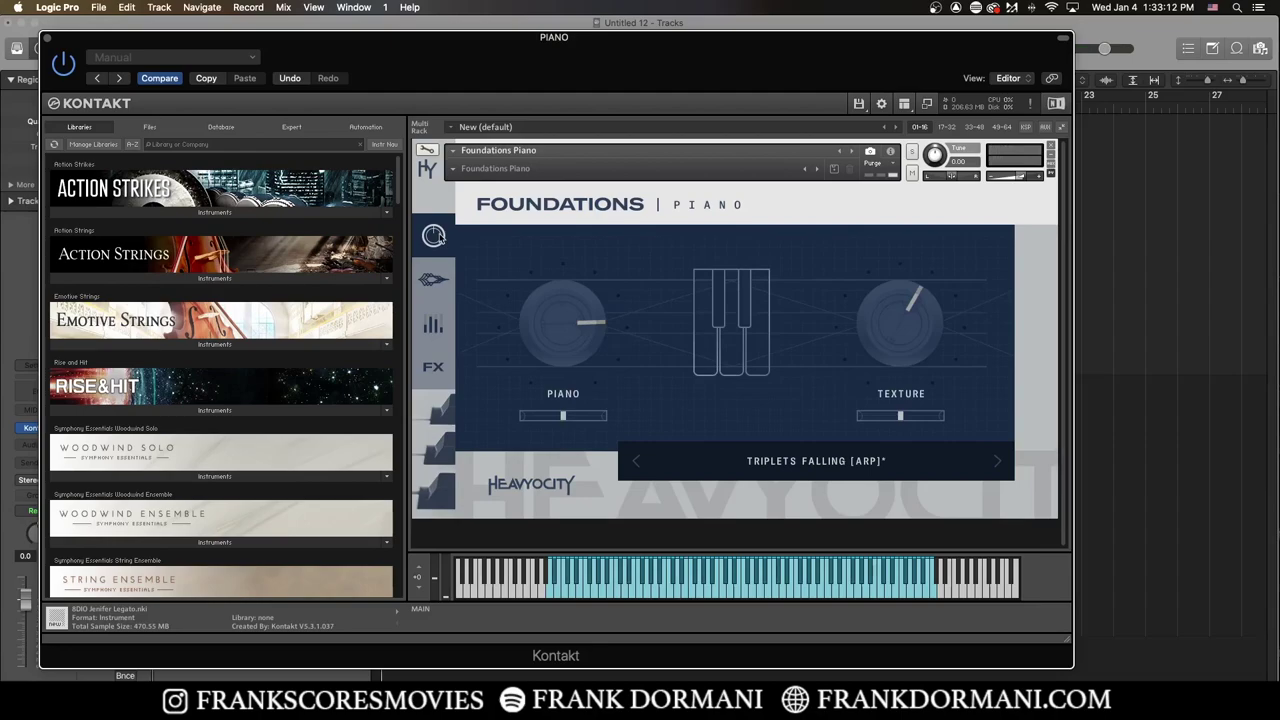
pyautogui.click(433, 279)
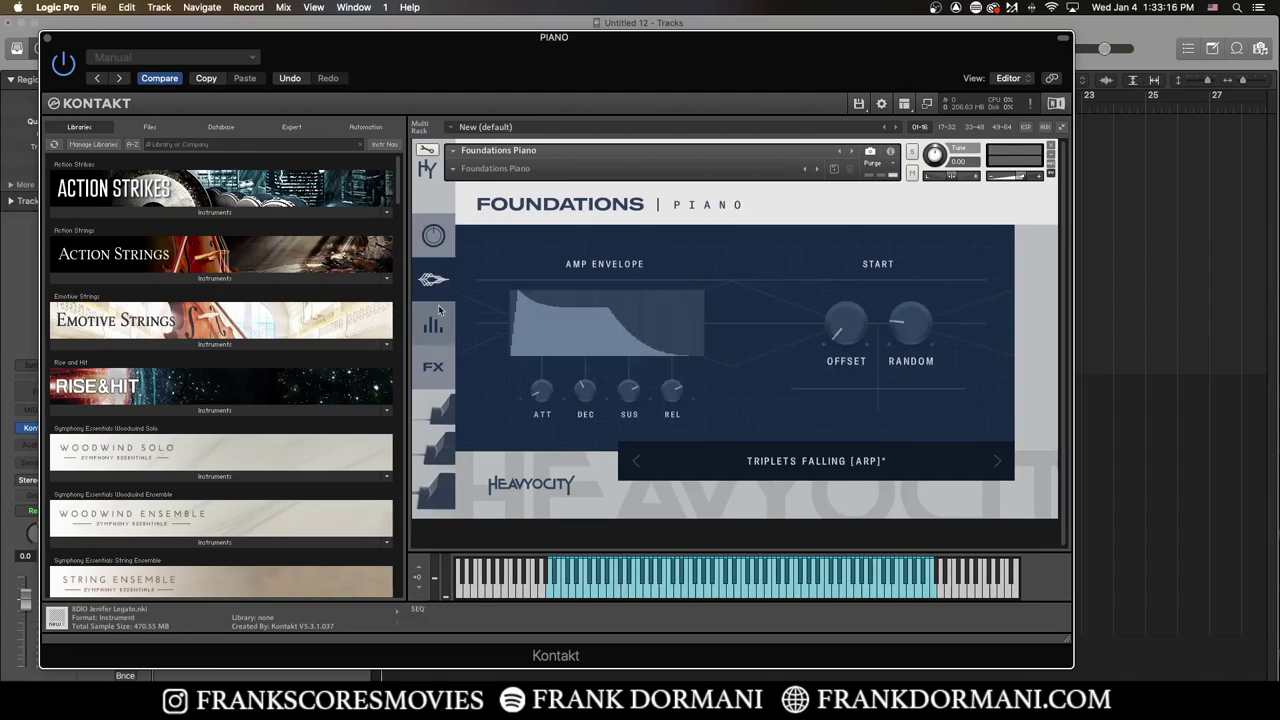
pyautogui.click(437, 318)
pyautogui.click(433, 365)
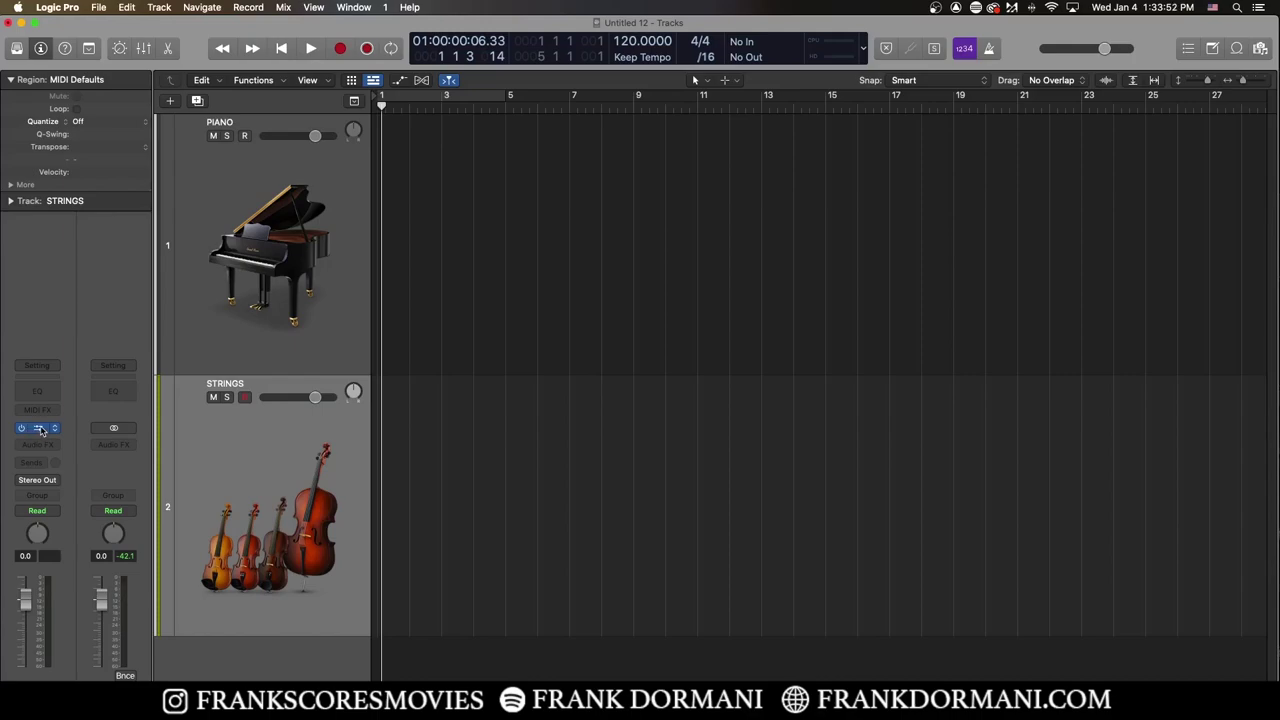
# Step: Open the Strings track's Kontakt with V, bring the window into view, and browse Envelope, Arp, FX and Main pages
pyautogui.press('v')
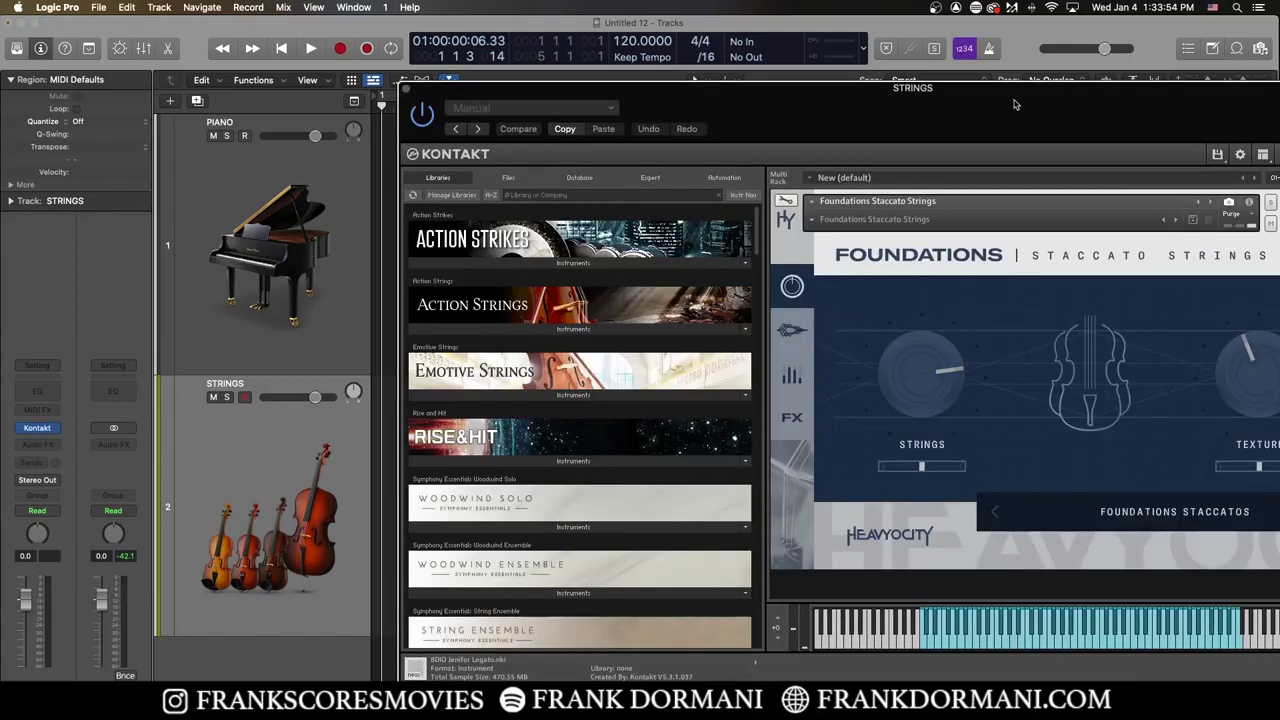
pyautogui.moveTo(1023, 109); pyautogui.dragTo(703, 59)
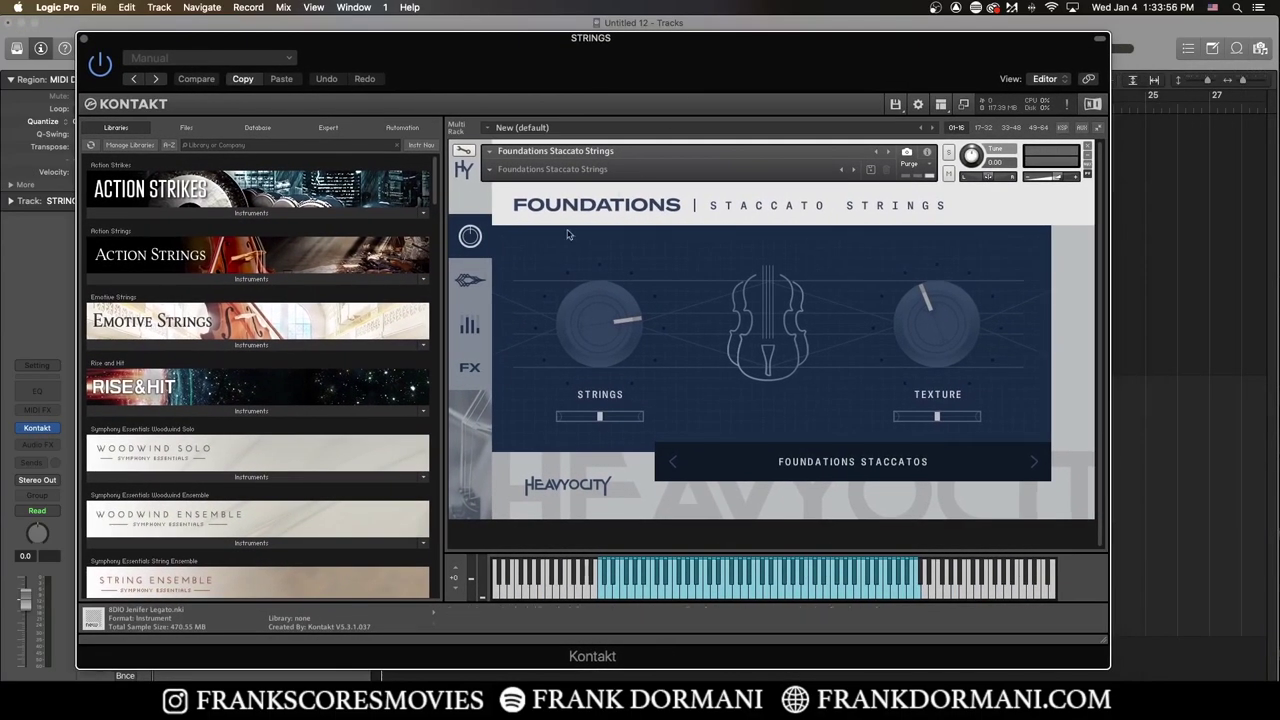
pyautogui.click(470, 281)
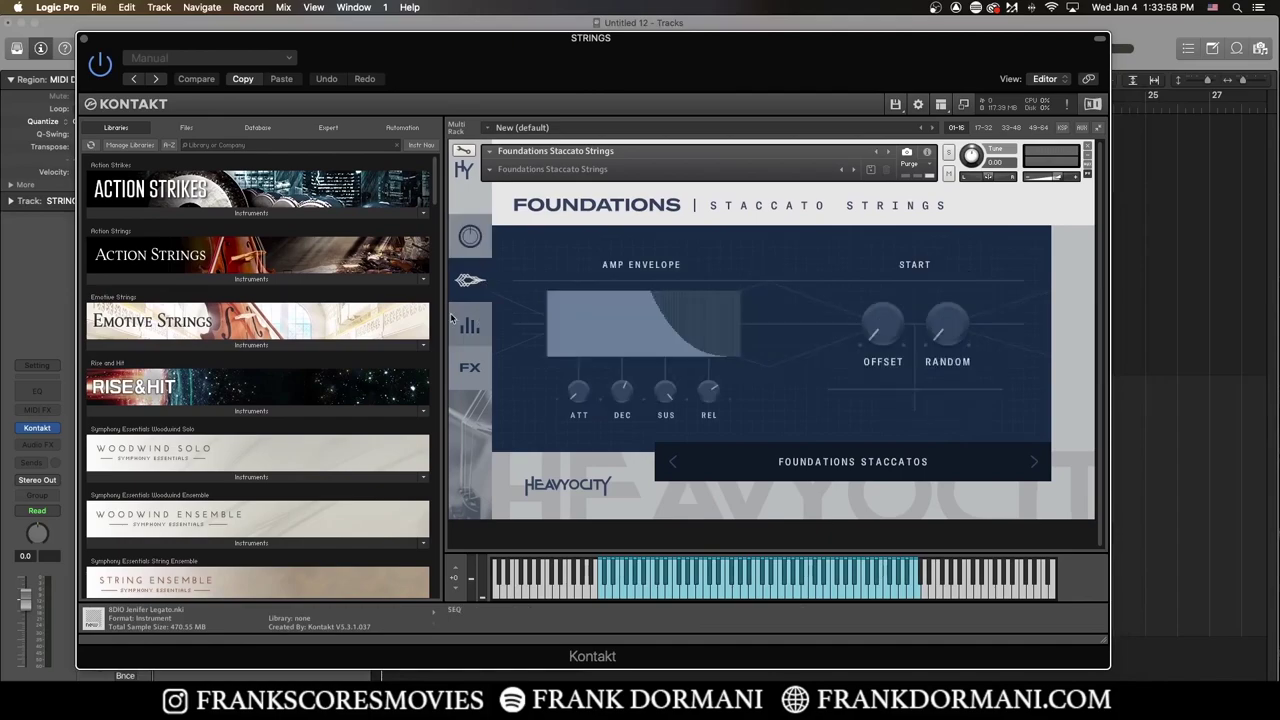
pyautogui.click(469, 325)
pyautogui.click(470, 368)
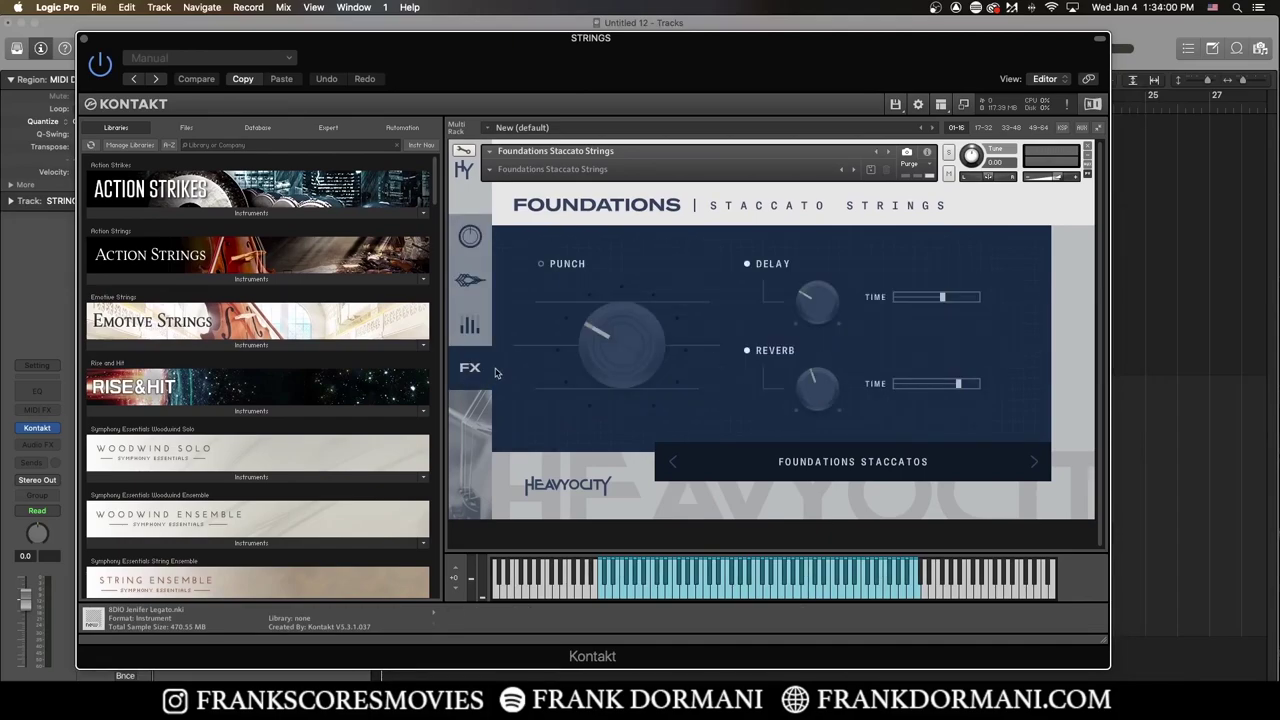
pyautogui.click(472, 233)
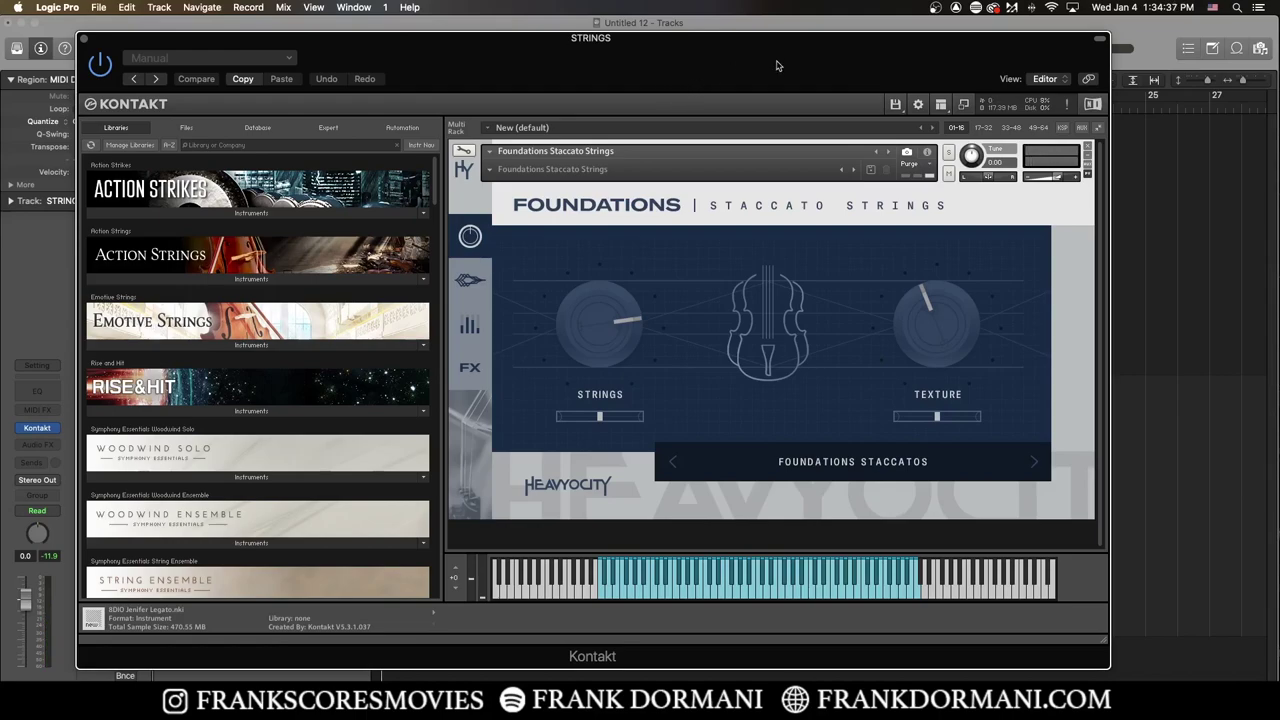
# Step: Pull the Staccato Strings Texture level down, then back up to about -22 dB
pyautogui.moveTo(850, 60)
pyautogui.mouseDown()
pyautogui.moveTo(828, 57)
pyautogui.moveTo(856, 61)
pyautogui.mouseUp()
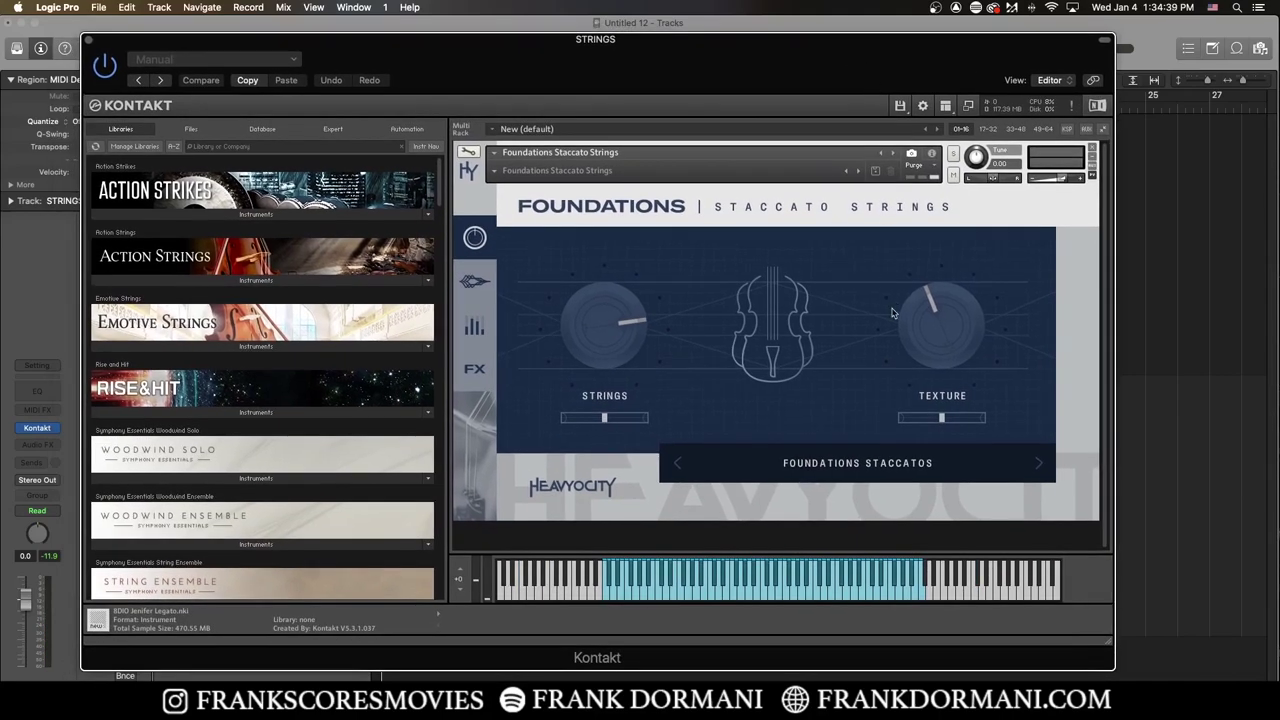
pyautogui.moveTo(930, 312); pyautogui.dragTo(980, 500)
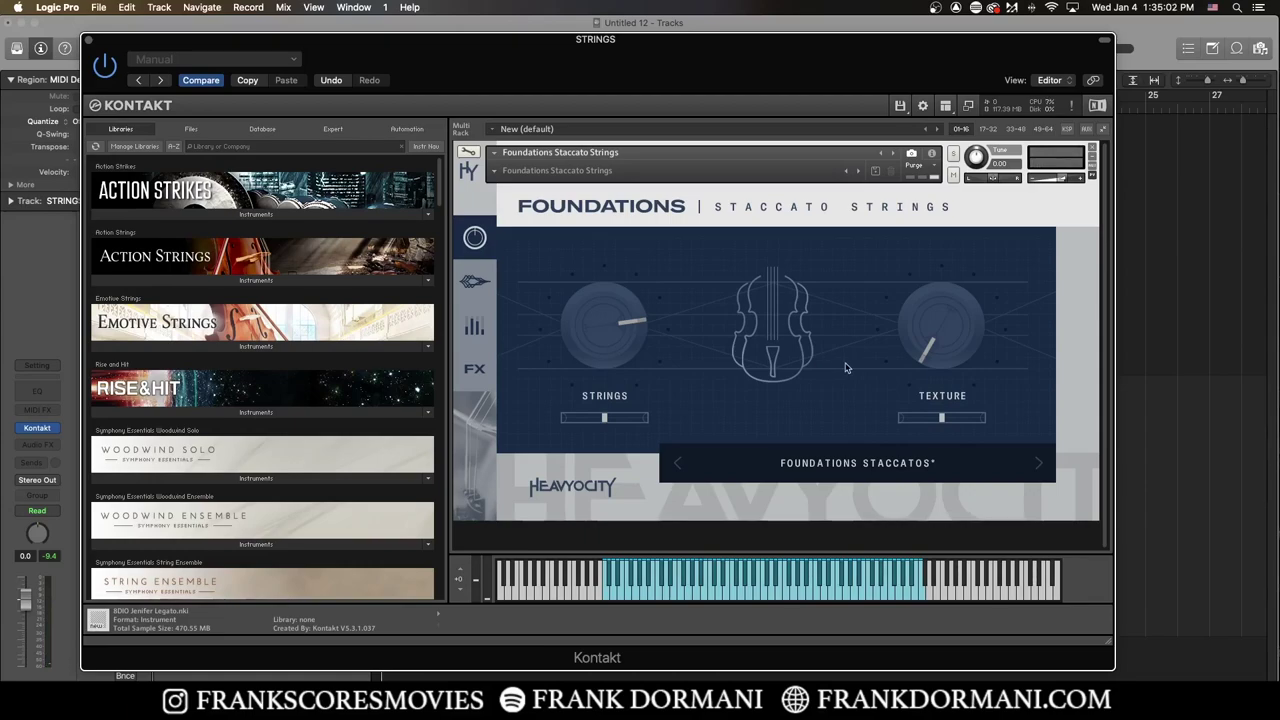
pyautogui.moveTo(899, 344); pyautogui.dragTo(866, 236)
# Step: From the strings arpeggiator page, load the SPICCATO FEATHERS [ARP] preset
pyautogui.click(474, 281)
pyautogui.click(472, 334)
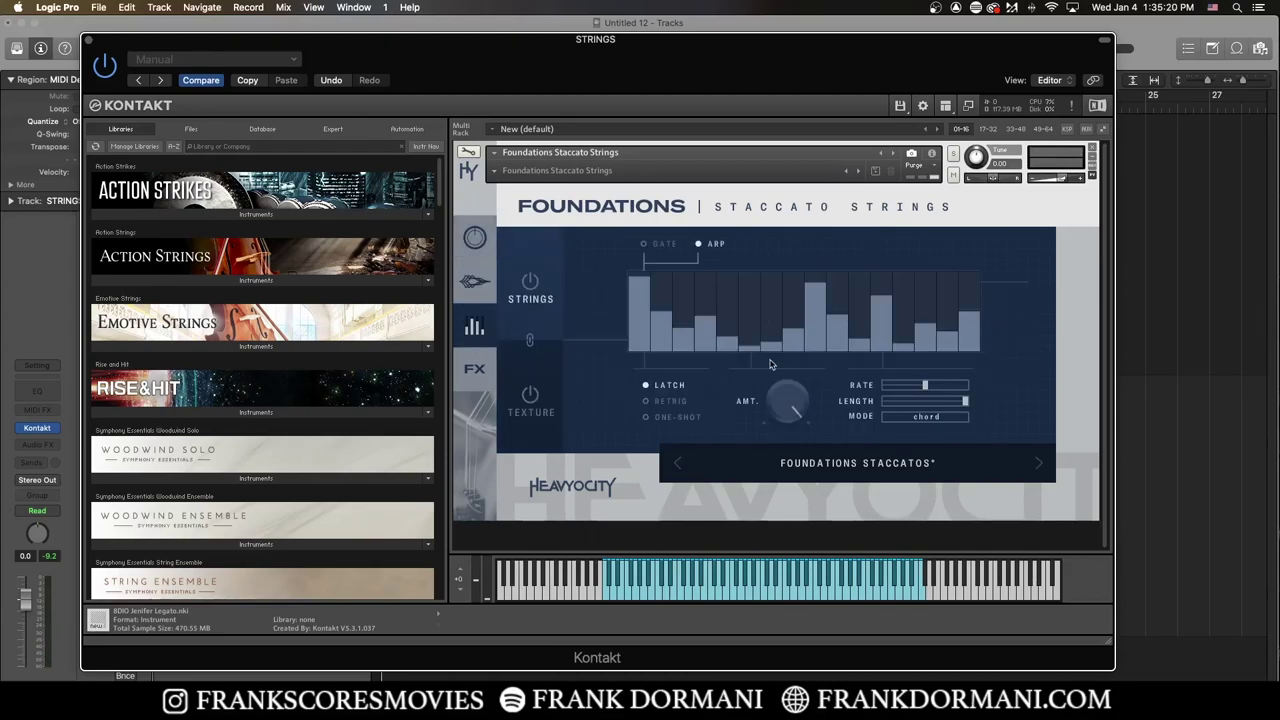
pyautogui.click(838, 465)
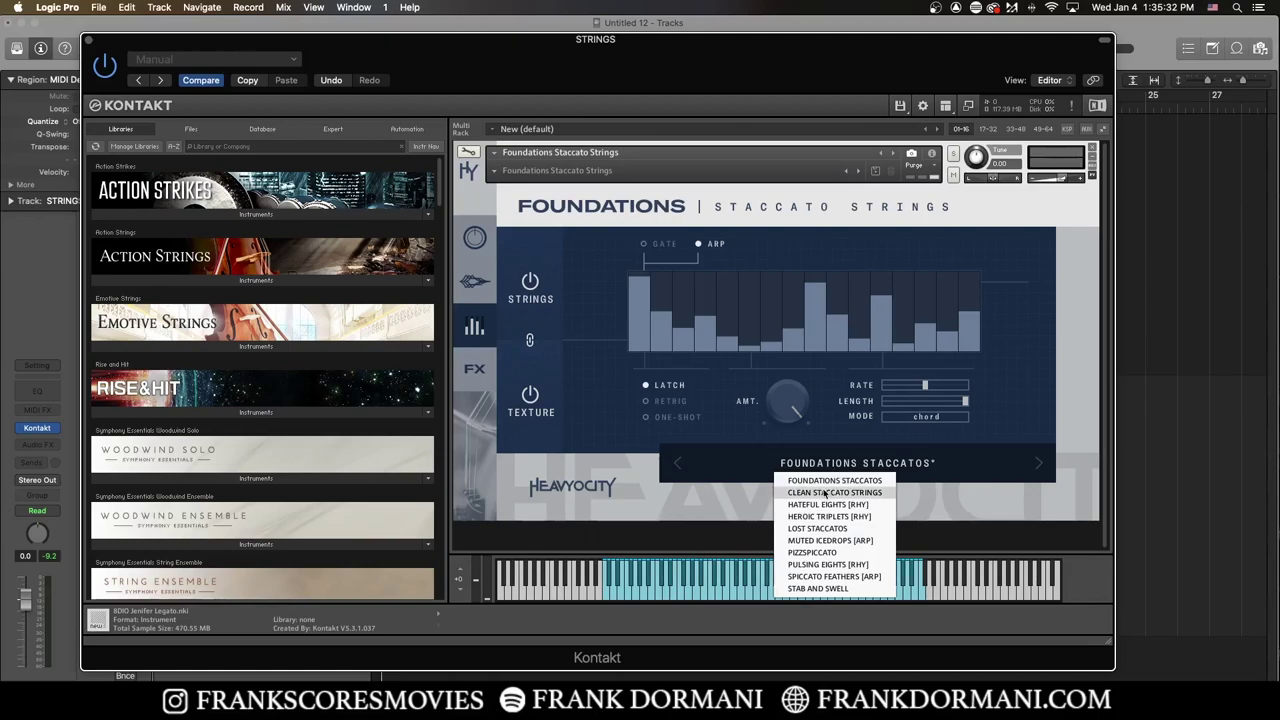
pyautogui.click(870, 577)
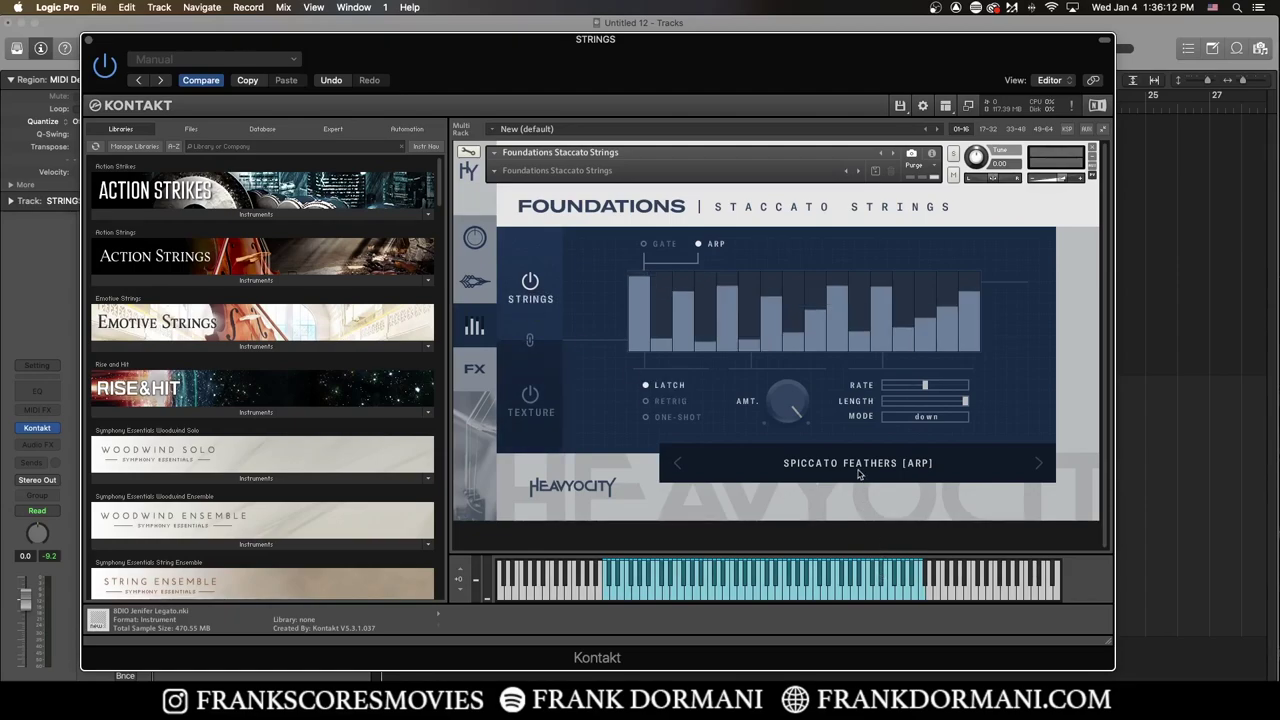
# Step: Reopen the strings preset list, close it unchanged, and nudge the Kontakt window left
pyautogui.click(887, 464)
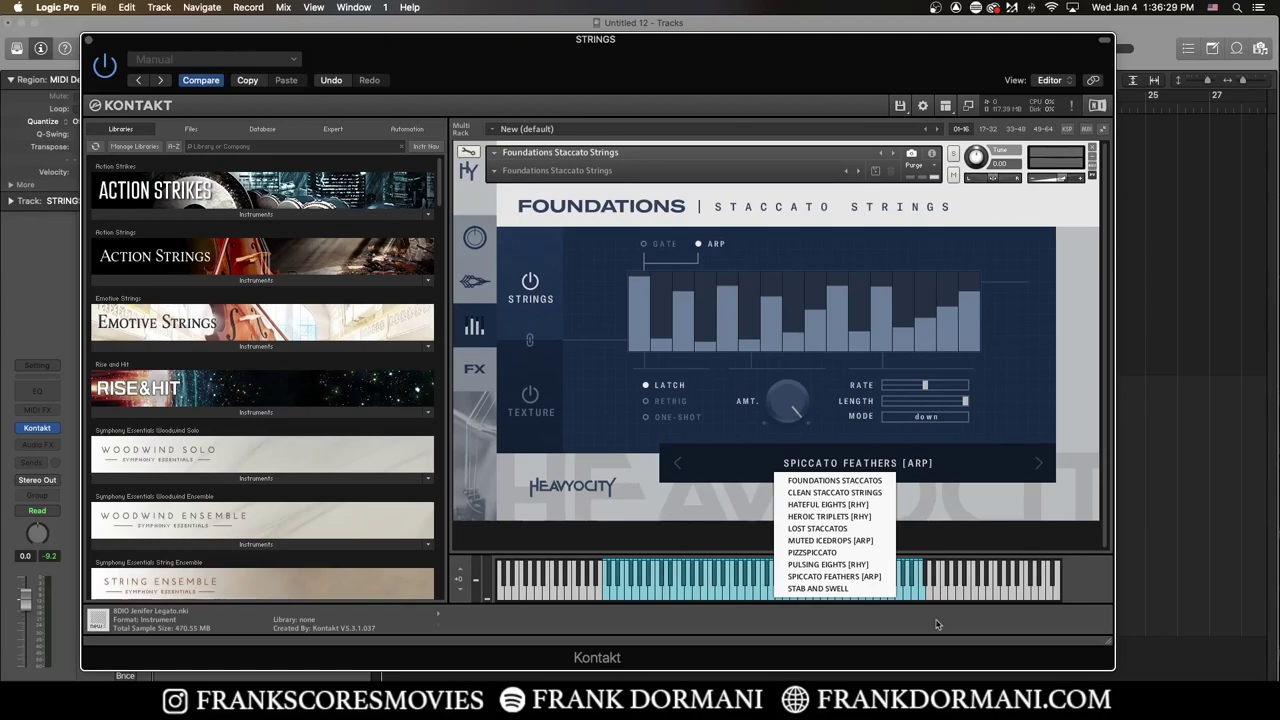
pyautogui.click(598, 268)
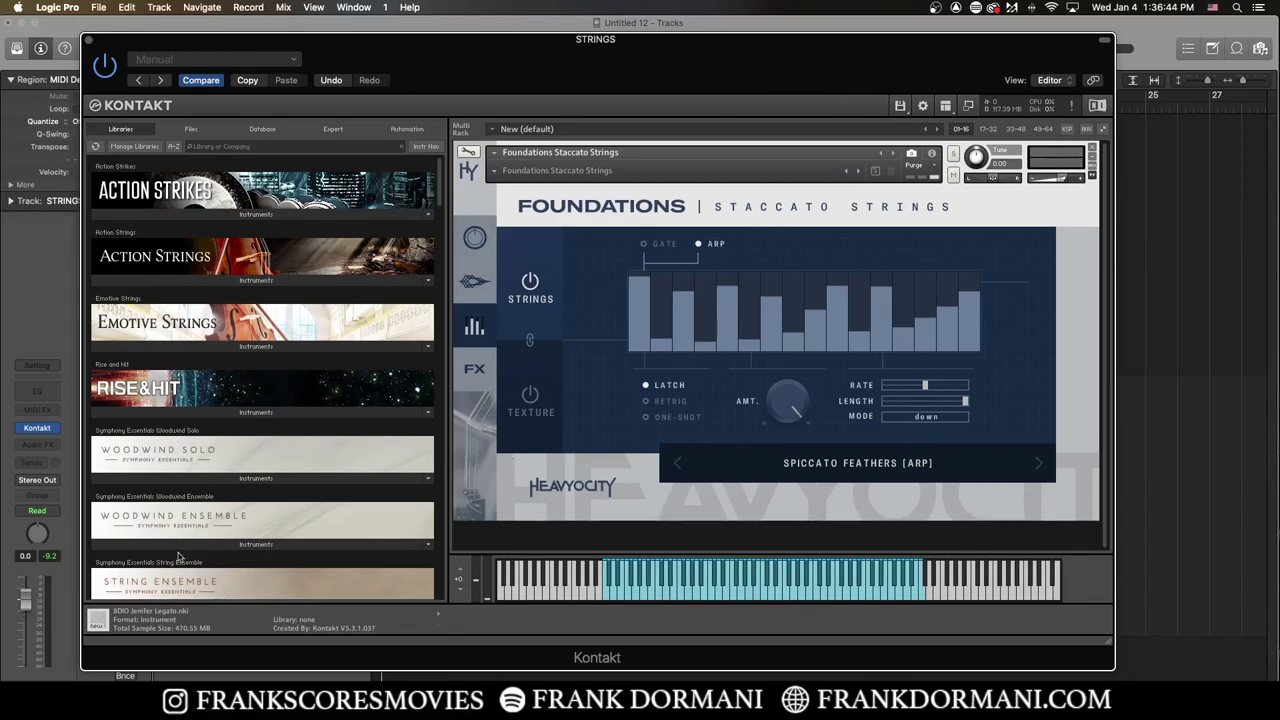
pyautogui.moveTo(621, 104); pyautogui.dragTo(605, 107)
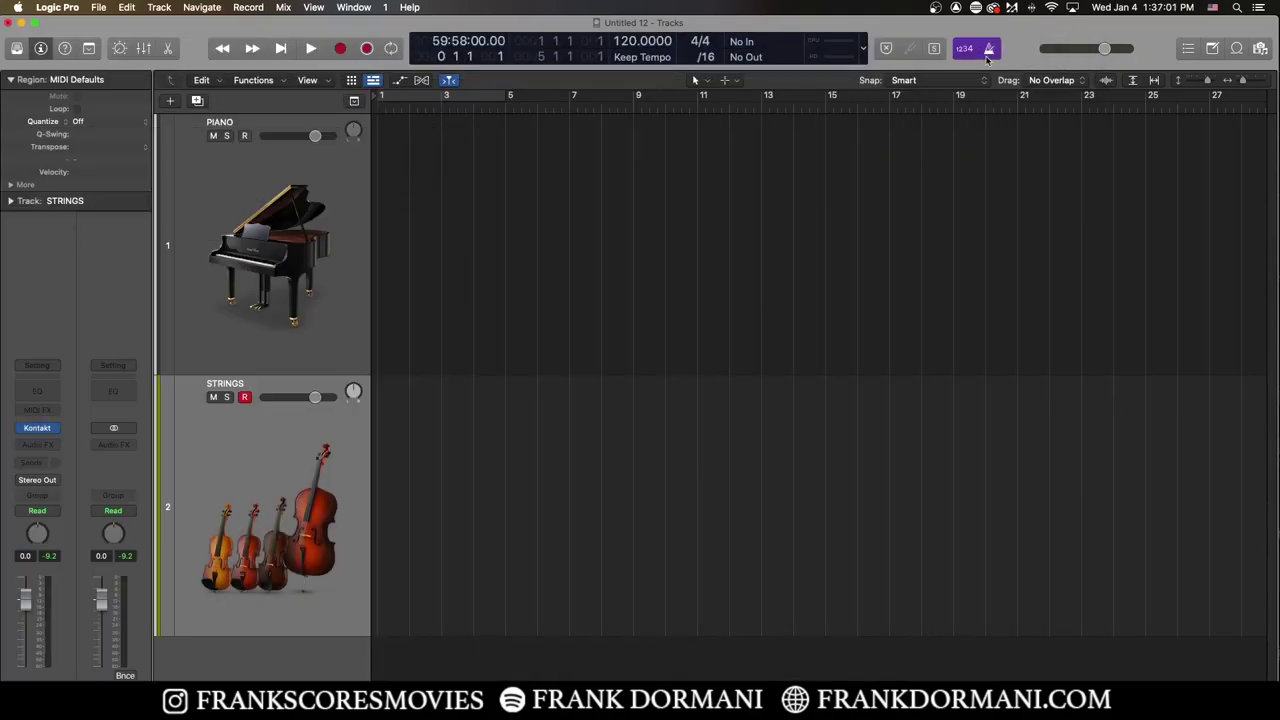
# Step: Start recording arpeggiated chords on the STRINGS track, capturing up to about bar 9
pyautogui.press('r')
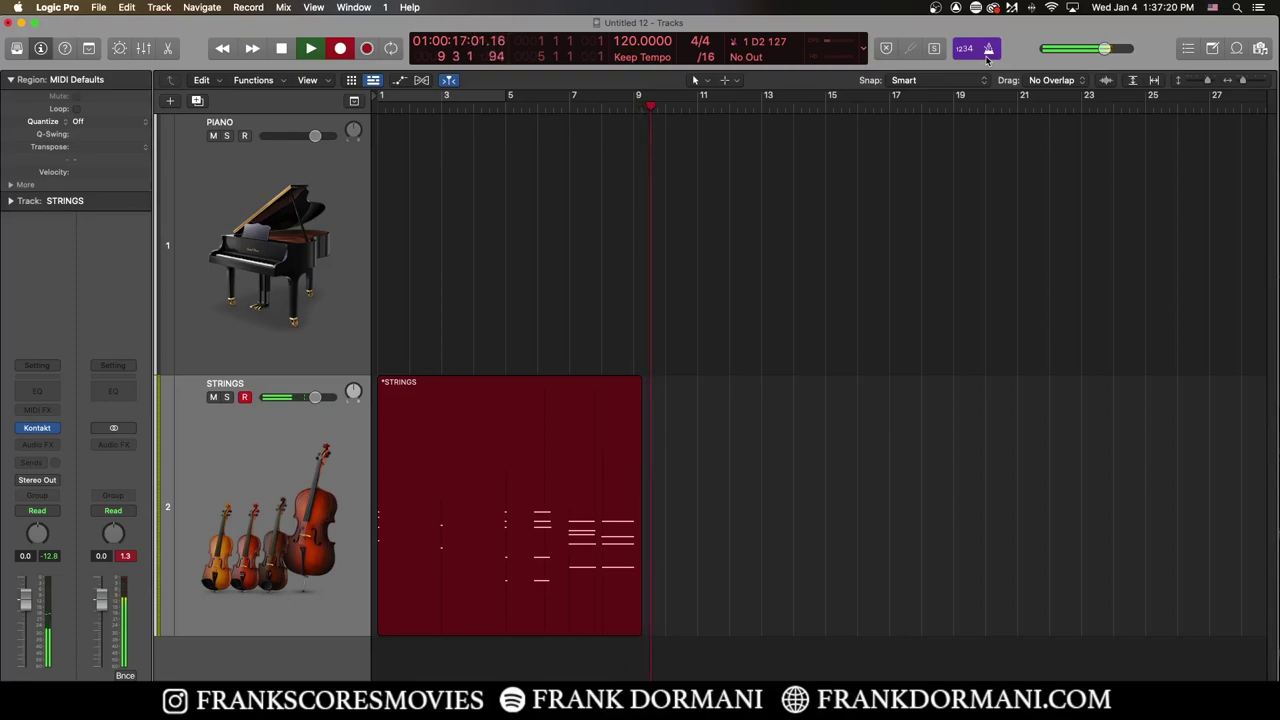
# Step: End the Strings take, then record the Piano part from bar 1 to just past bar 9
pyautogui.press('space')
pyautogui.click(517, 309)
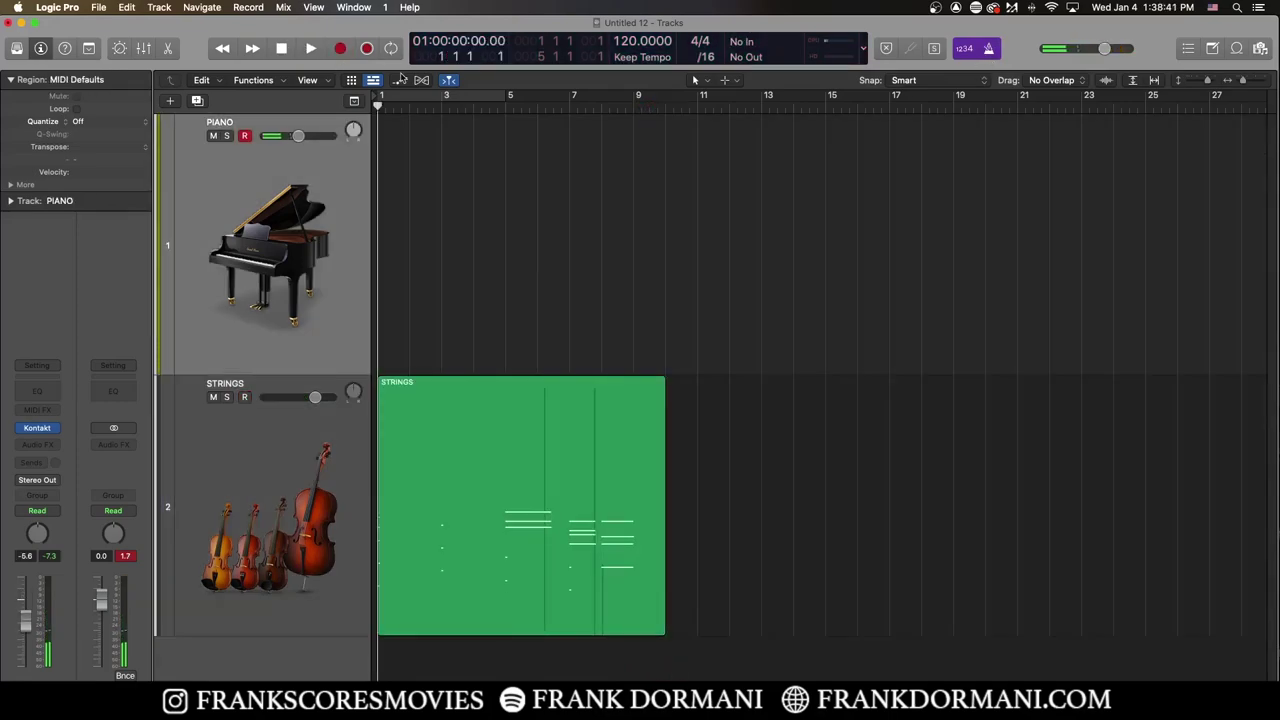
pyautogui.press('r')
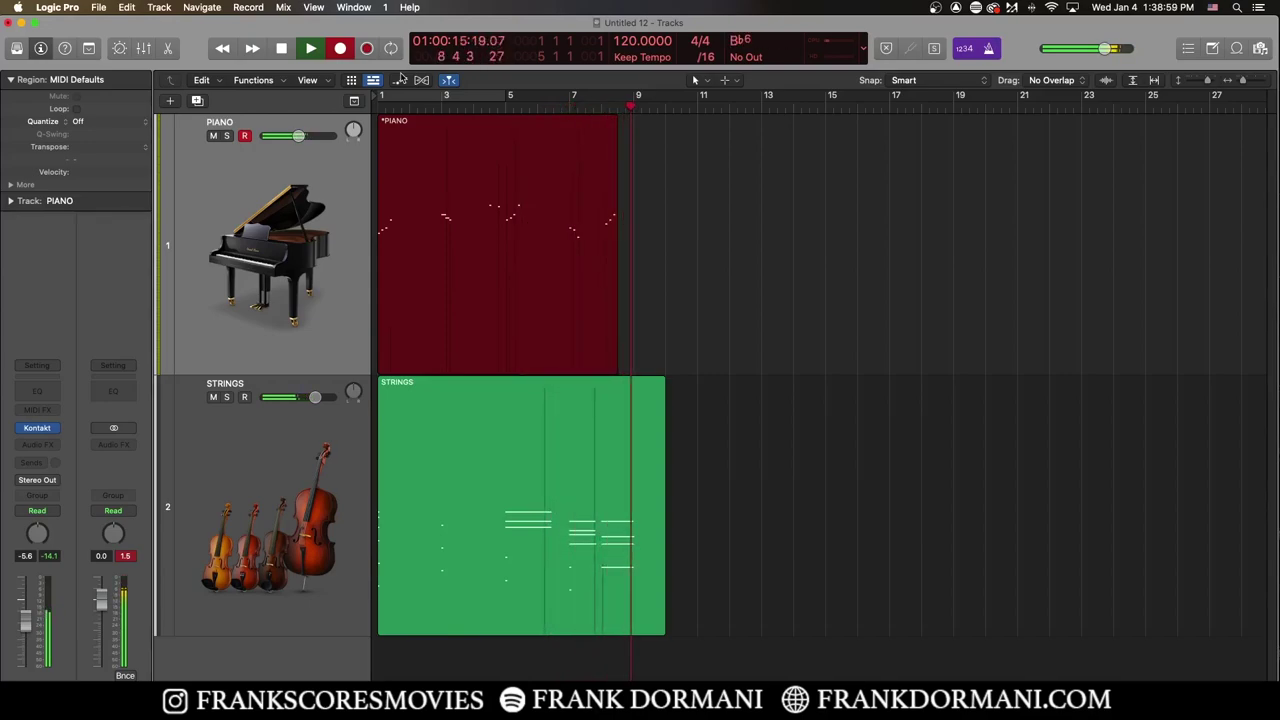
pyautogui.click(281, 49)
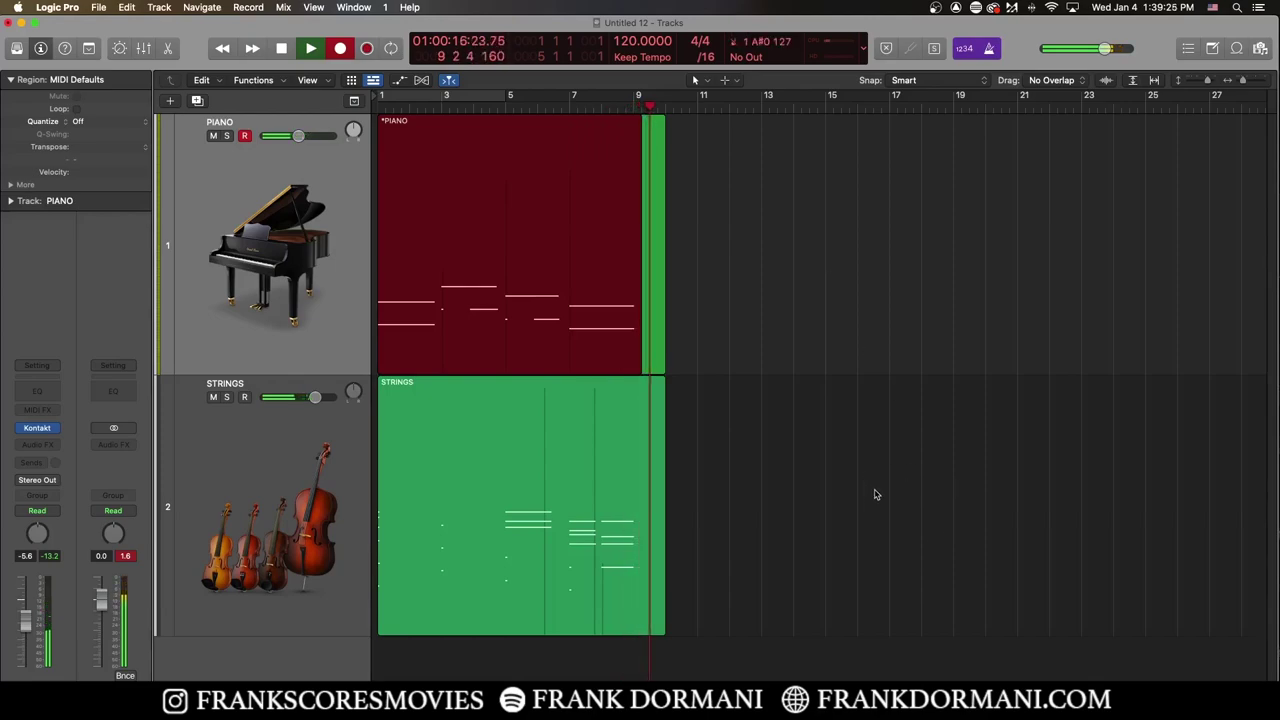
pyautogui.press('space')
# Step: Turn the metronome off, deselect the Piano region and return the playhead to bar 1
pyautogui.click(990, 50)
pyautogui.click(838, 562)
pyautogui.press('Return')
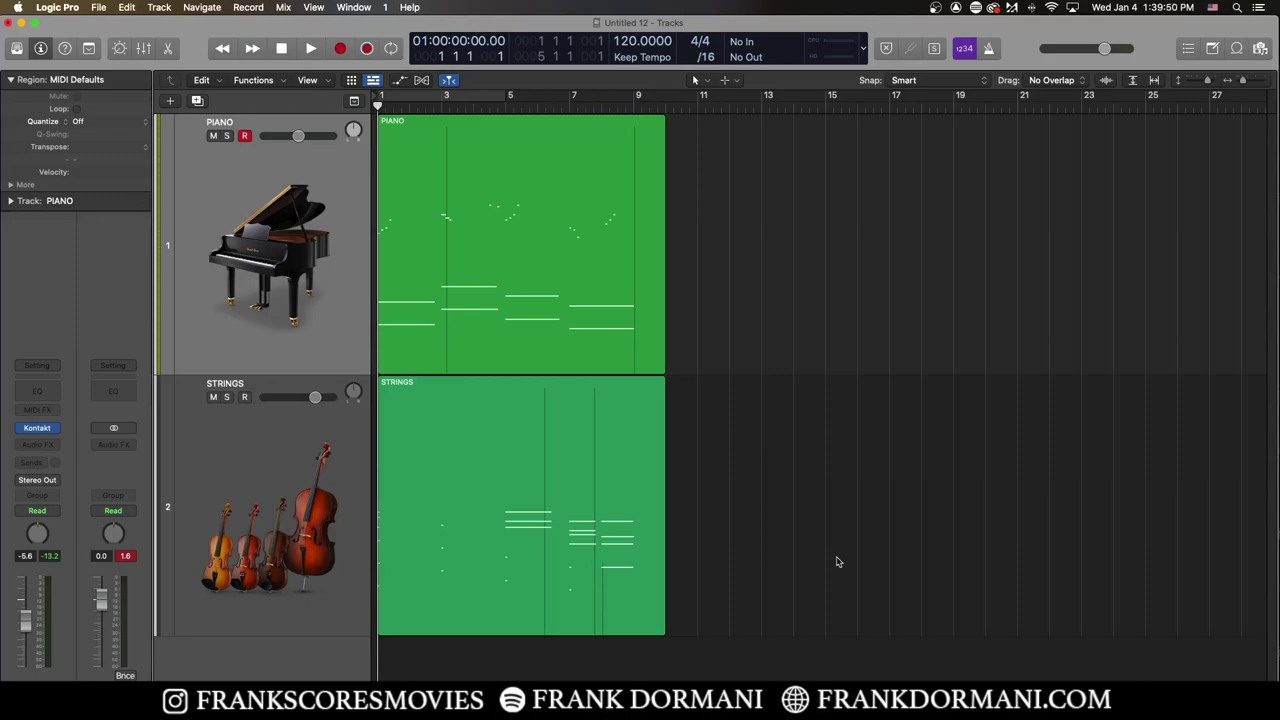
pyautogui.press('space')
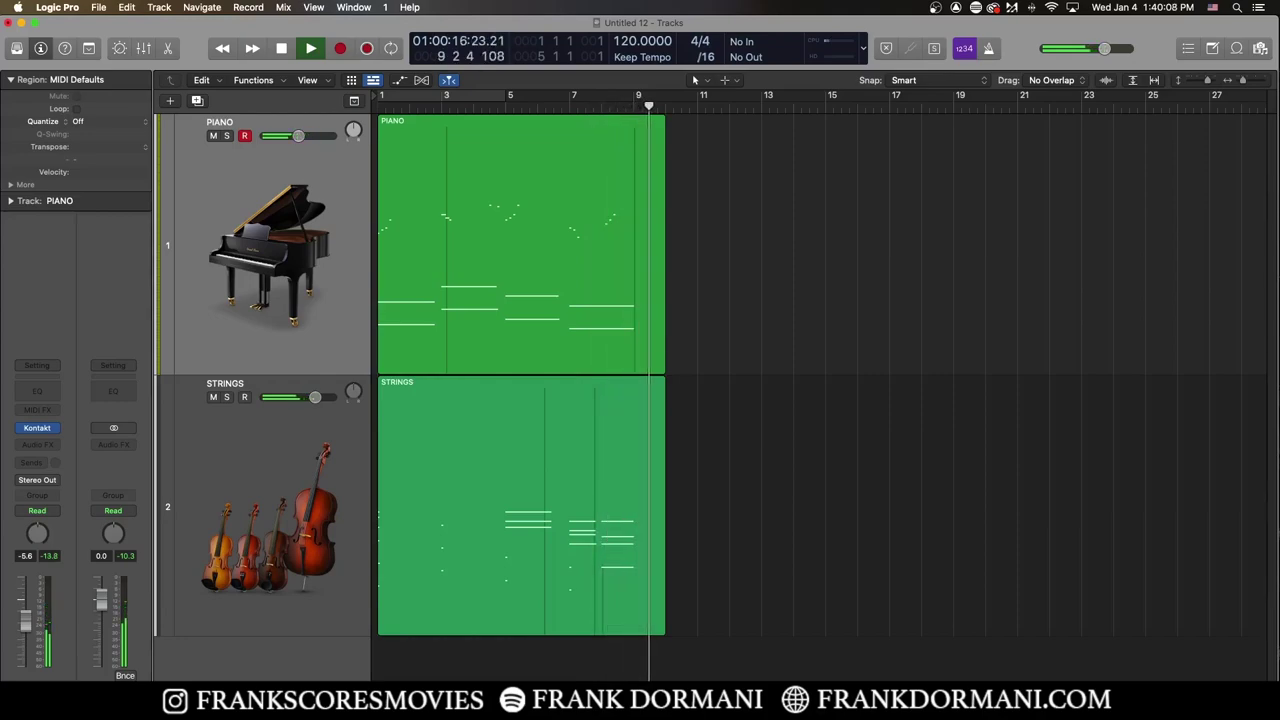
pyautogui.press('space')
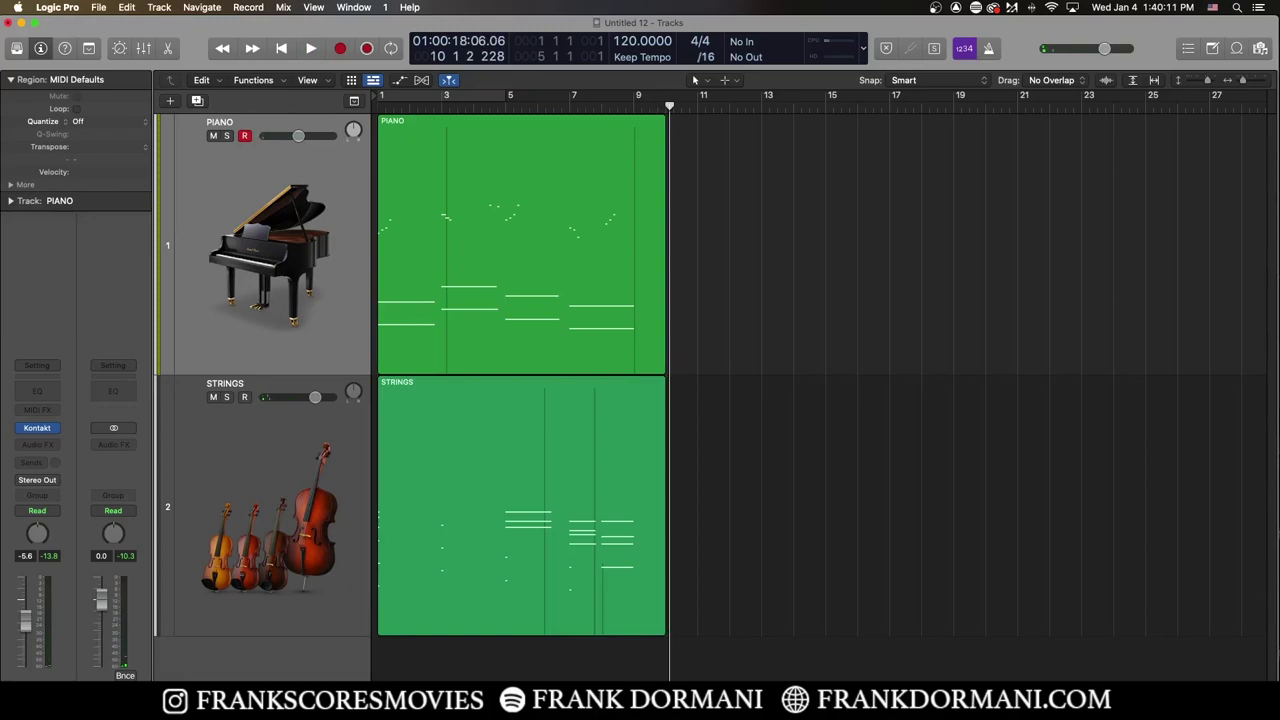